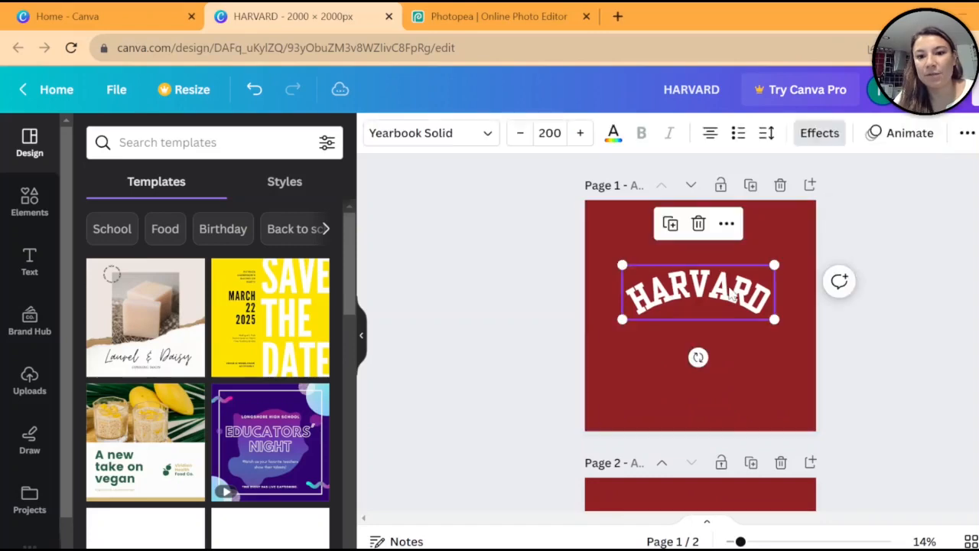
- Resize the curved HARVARD text on page 1 to 198 and set its letter spacing to 175
{"action": "mouse_move", "coordinate": [772, 321]}
{"action": "left_mouse_down"}
{"action": "mouse_move", "coordinate": [805, 339]}
{"action": "mouse_move", "coordinate": [771, 322]}
{"action": "left_mouse_up"}
{"action": "scroll", "coordinate": [717, 379], "scroll_direction": "down", "scroll_amount": 3}
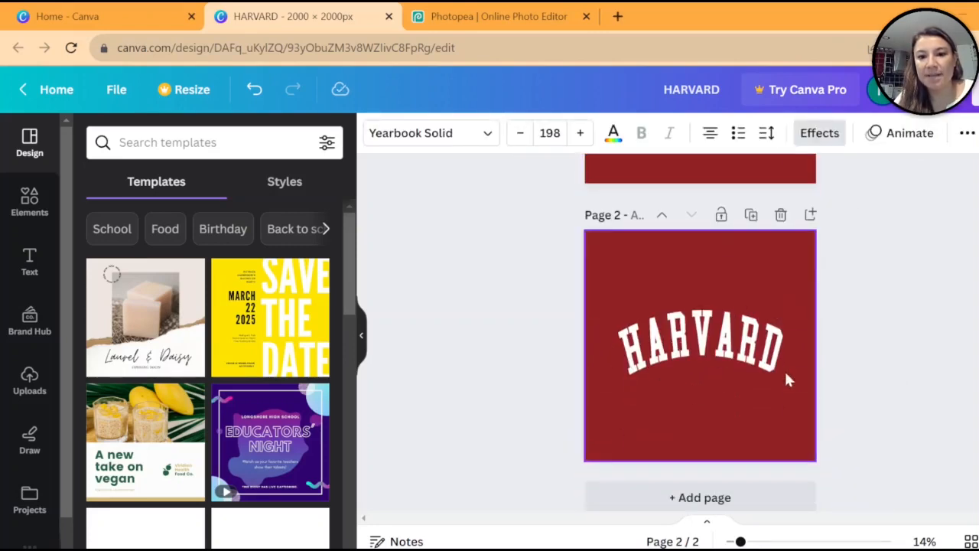
{"action": "scroll", "coordinate": [663, 365], "scroll_direction": "up", "scroll_amount": 3}
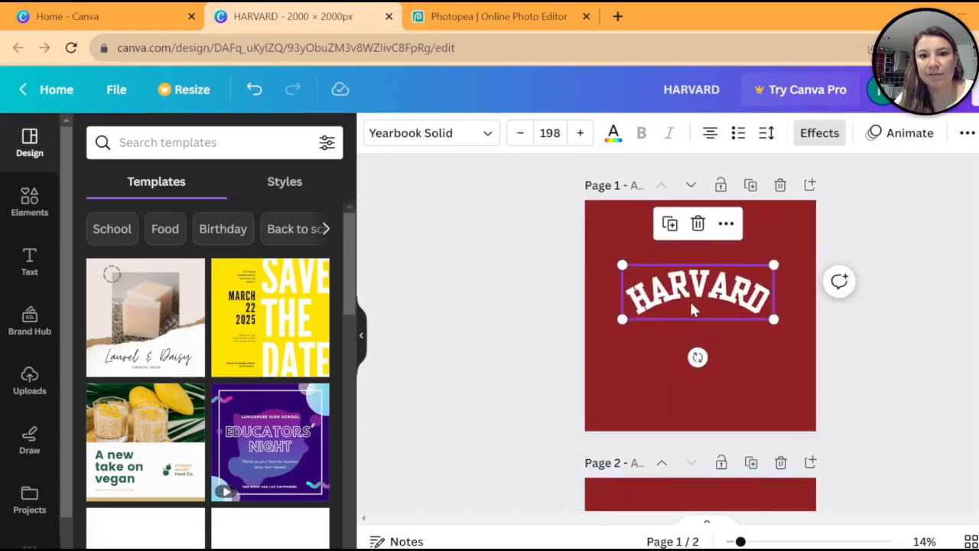
{"action": "left_click", "coordinate": [767, 133]}
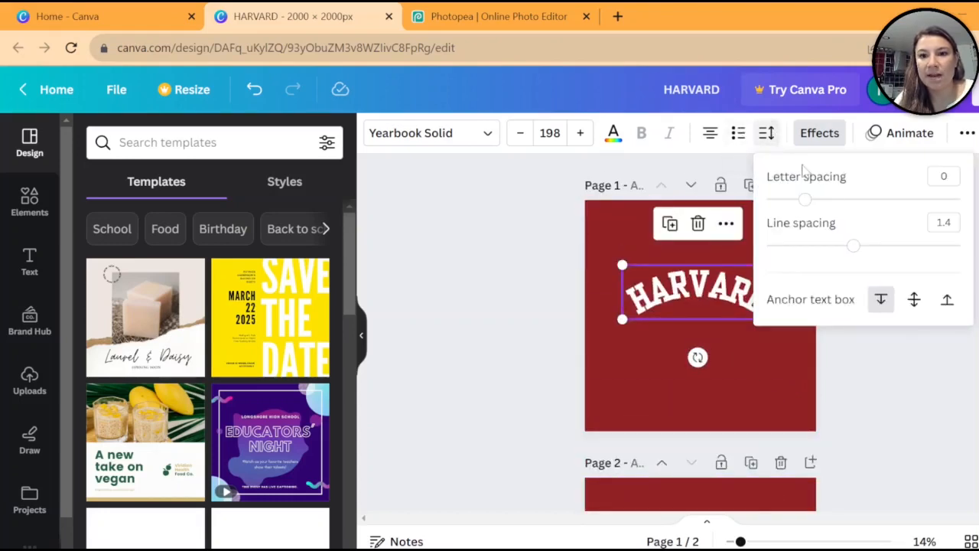
{"action": "left_click_drag", "start_coordinate": [816, 200], "coordinate": [839, 199]}
{"action": "left_click", "coordinate": [790, 371]}
{"action": "left_click", "coordinate": [763, 327]}
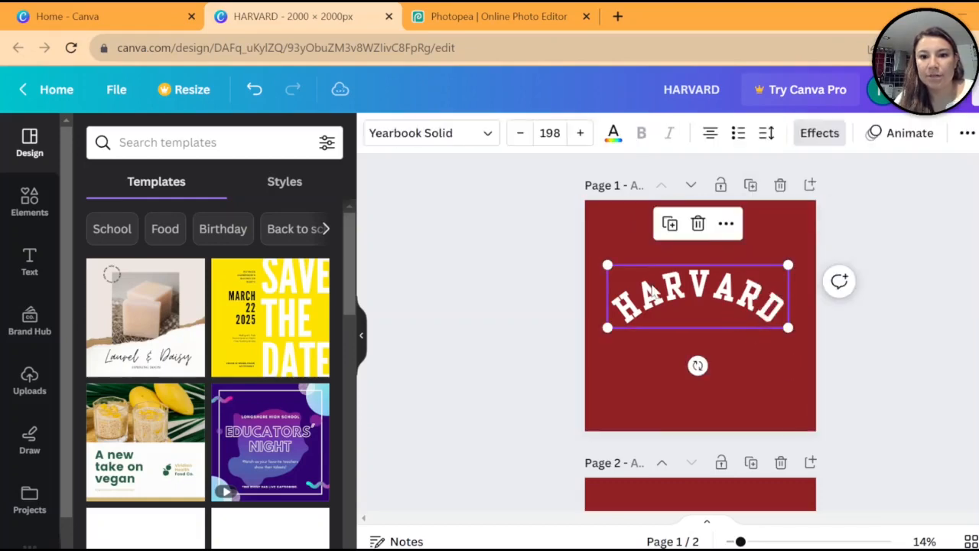
- Increase the font size of the curved HARVARD text on page 1 to 214
{"action": "left_click", "coordinate": [581, 134]}
{"action": "left_click", "coordinate": [581, 134]}
{"action": "left_click", "coordinate": [581, 134]}
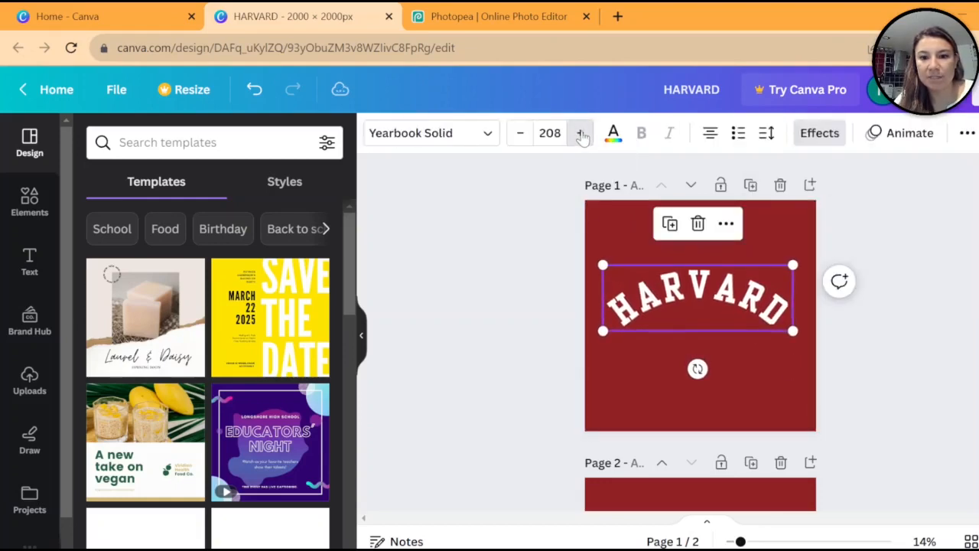
{"action": "left_click", "coordinate": [580, 134]}
{"action": "left_click", "coordinate": [580, 134]}
- Set the curved text's letter spacing to 53 and compare it with the HARVARD lettering on page 2
{"action": "left_click", "coordinate": [767, 133]}
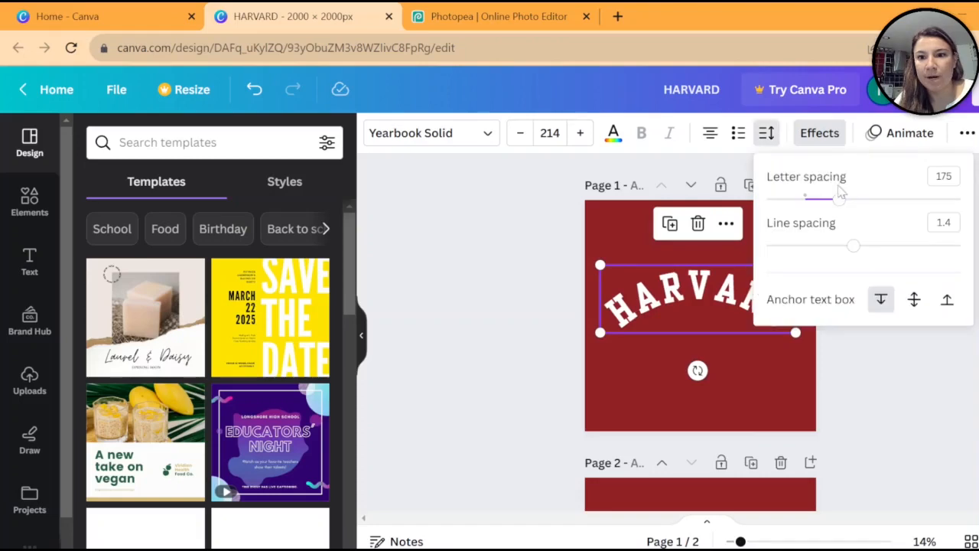
{"action": "left_click_drag", "start_coordinate": [837, 205], "coordinate": [817, 200]}
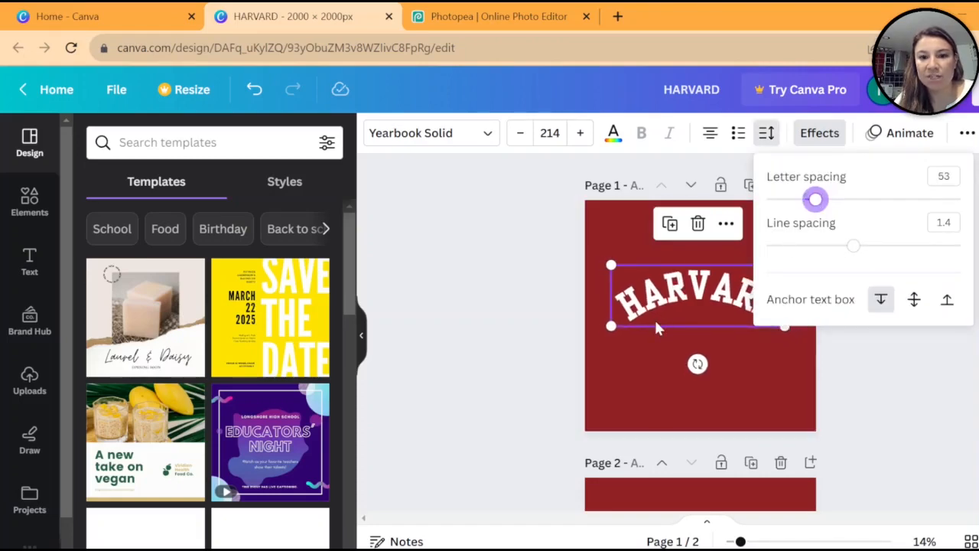
{"action": "scroll", "coordinate": [650, 322], "scroll_direction": "down", "scroll_amount": 2}
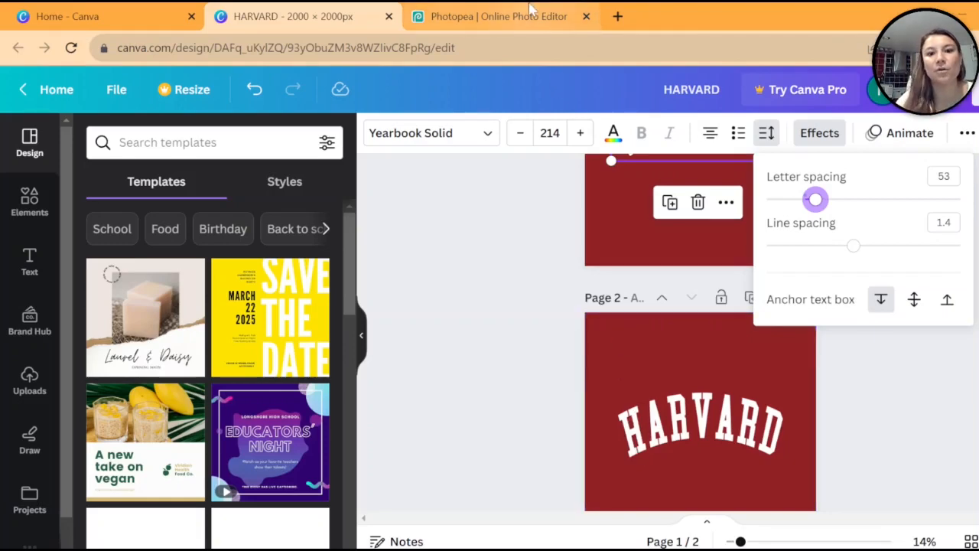
- Search the web for Photopea in a new browser tab and open the Photopea online editor
{"action": "left_click", "coordinate": [617, 19]}
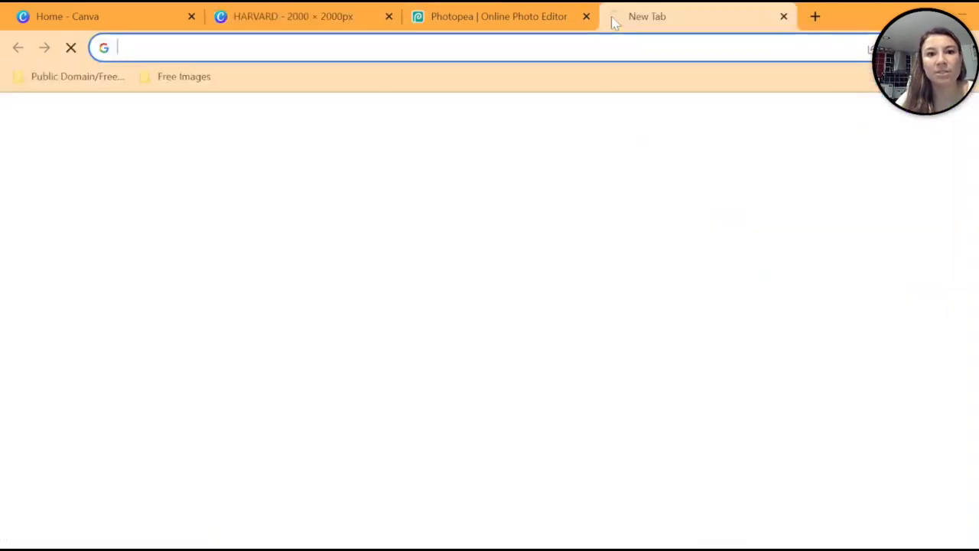
{"action": "type", "text": "PHOTOpea"}
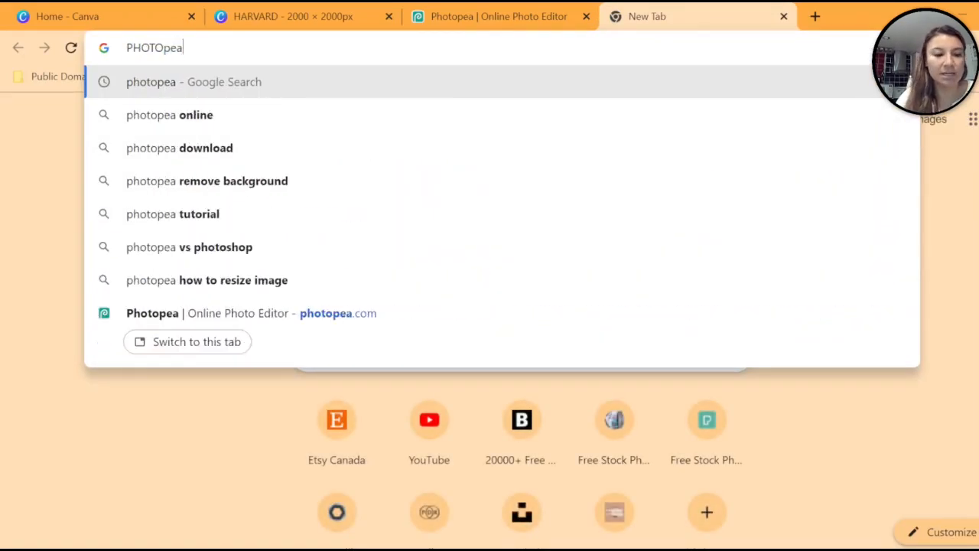
{"action": "key", "text": "Return"}
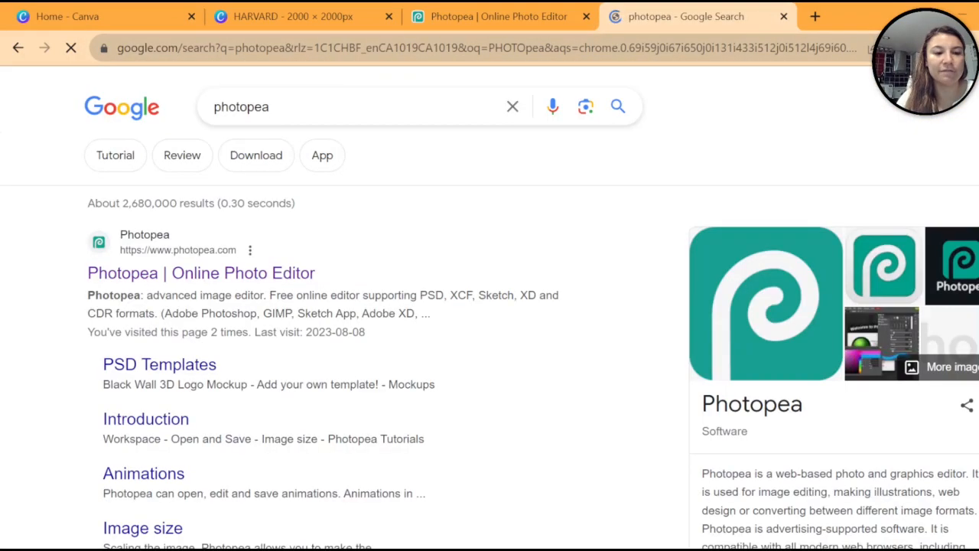
{"action": "left_click", "coordinate": [227, 279]}
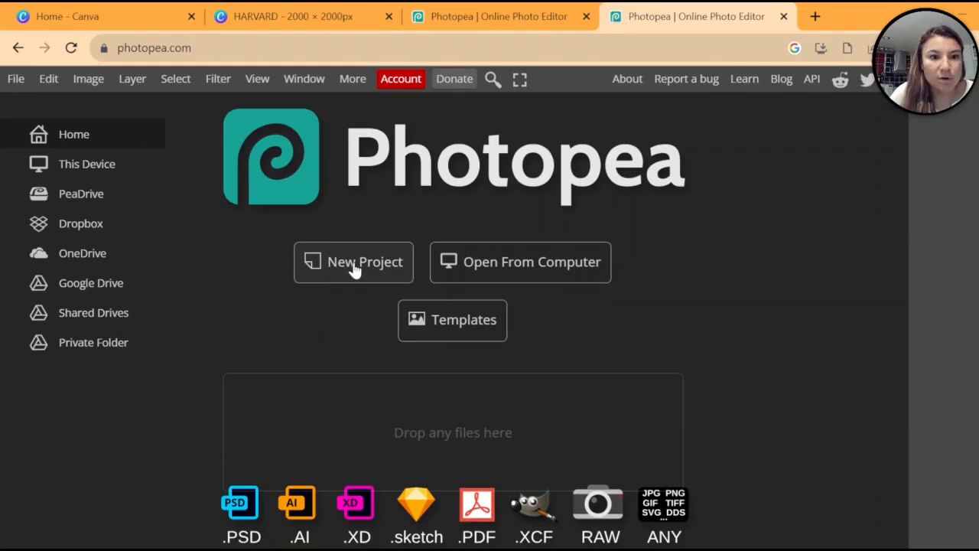
- Create a new Photopea project 3000 pixels wide and 3000 pixels high with a white background
{"action": "left_click", "coordinate": [354, 265]}
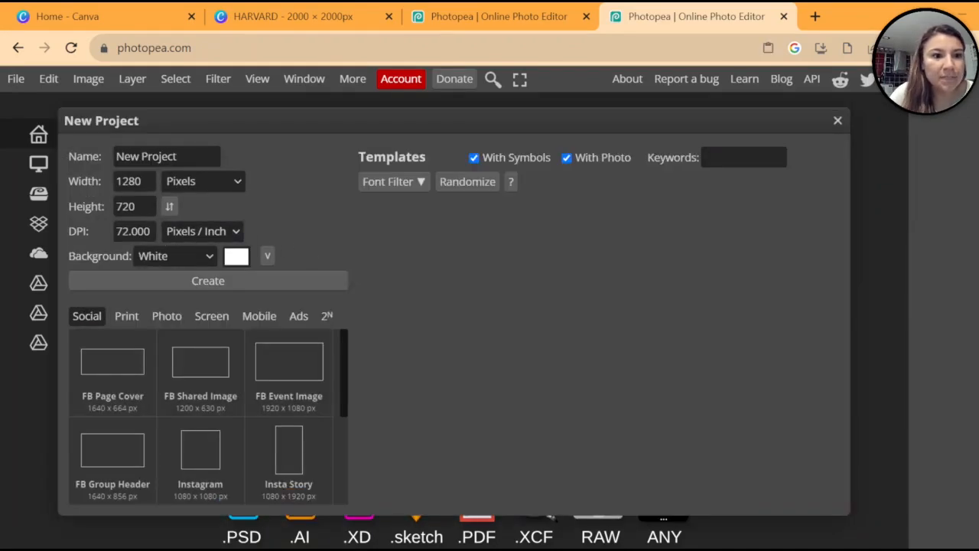
{"action": "left_click_drag", "start_coordinate": [144, 183], "coordinate": [86, 205]}
{"action": "type", "text": "3000"}
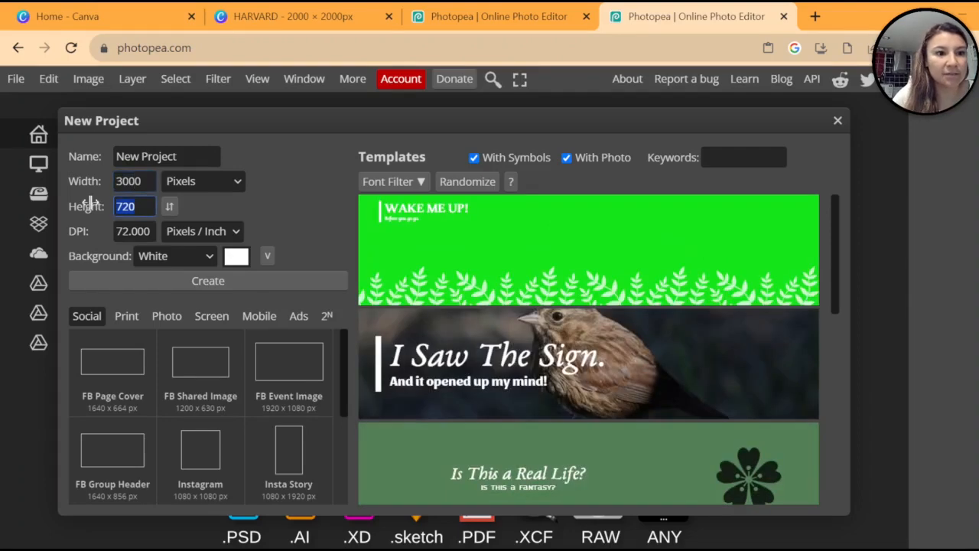
{"action": "type", "text": "3000"}
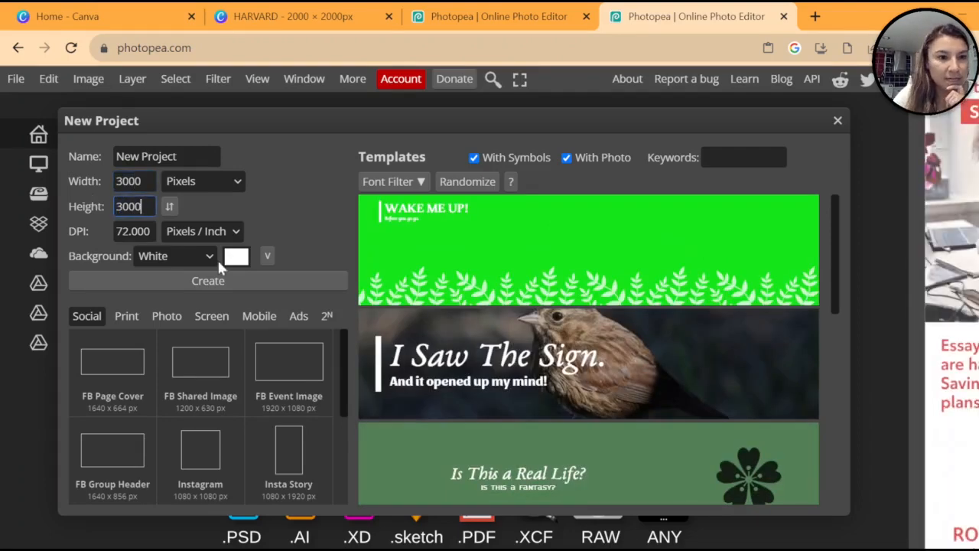
{"action": "left_click", "coordinate": [208, 258]}
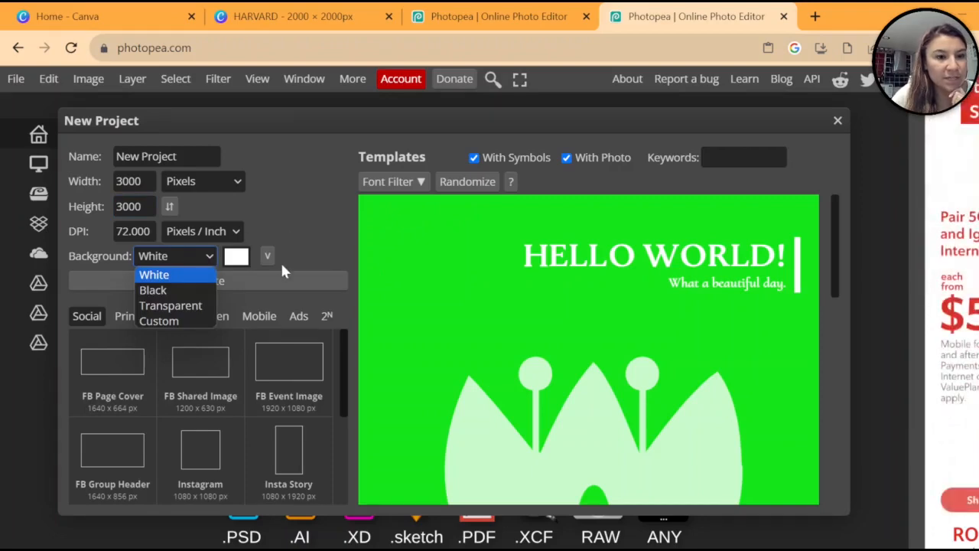
{"action": "left_click", "coordinate": [279, 266]}
{"action": "left_click", "coordinate": [219, 282]}
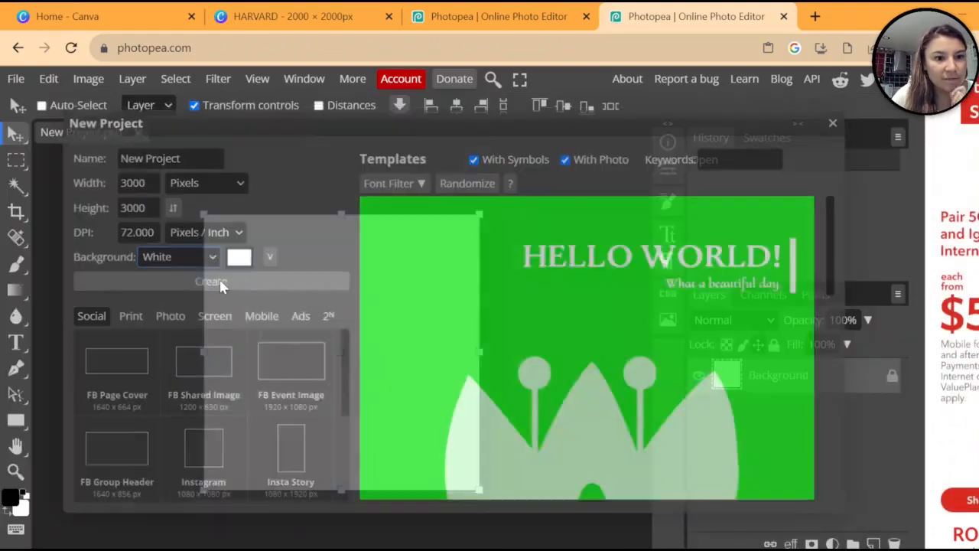
- Add a text layer reading HARVARD on two lines to the canvas and enlarge it to 150 px
{"action": "left_click", "coordinate": [17, 343]}
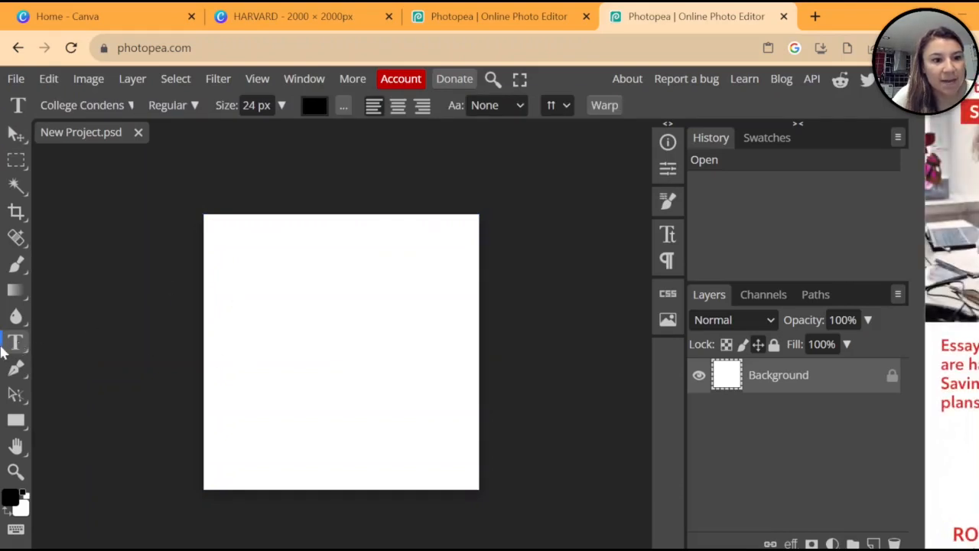
{"action": "left_click", "coordinate": [272, 336]}
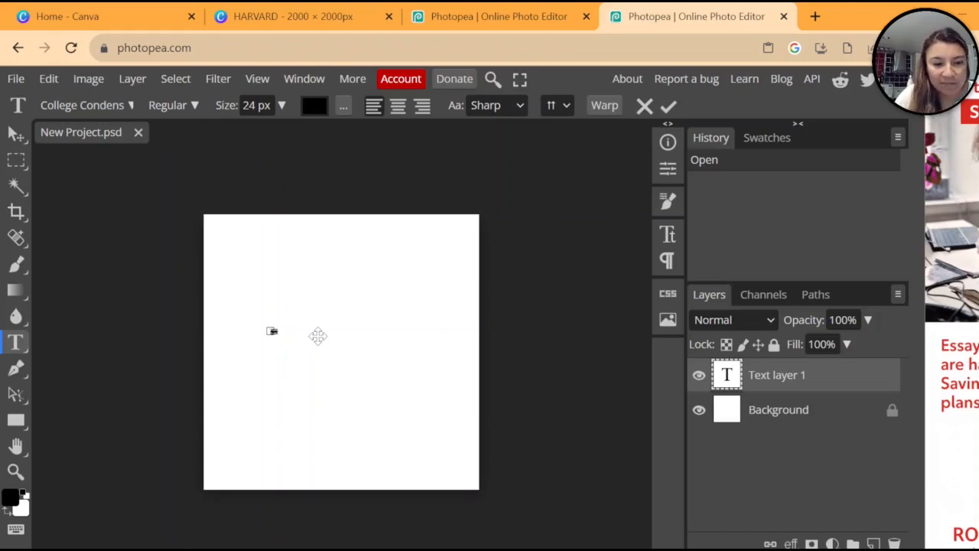
{"action": "left_click", "coordinate": [283, 104]}
{"action": "left_click", "coordinate": [258, 131]}
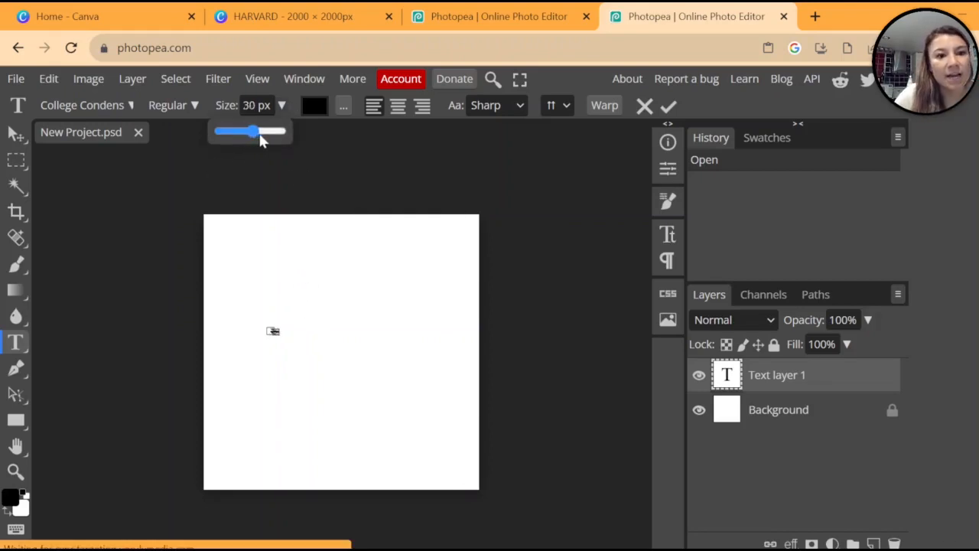
{"action": "left_click_drag", "start_coordinate": [260, 137], "coordinate": [292, 130]}
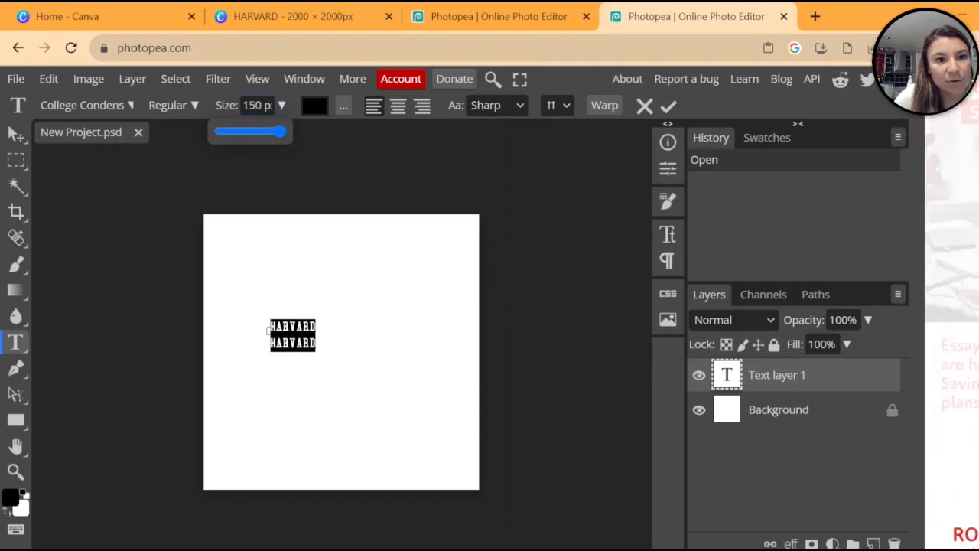
- Try a font size of 3000 px on the two-line HARVARD text, and reduce it to 300 px
{"action": "left_click", "coordinate": [256, 106]}
{"action": "key", "text": "BackSpace"}
{"action": "key", "text": "BackSpace"}
{"action": "type", "text": "3000"}
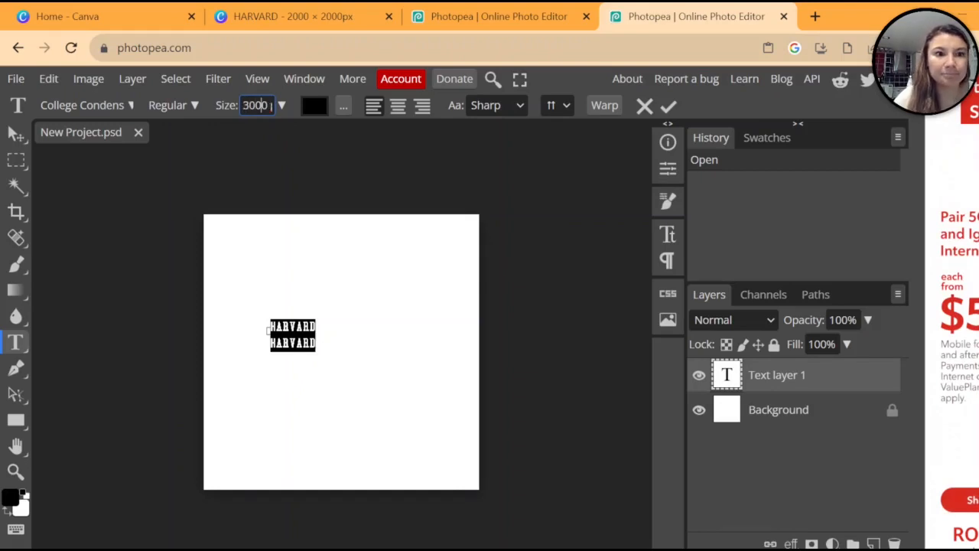
{"action": "key", "text": "Return"}
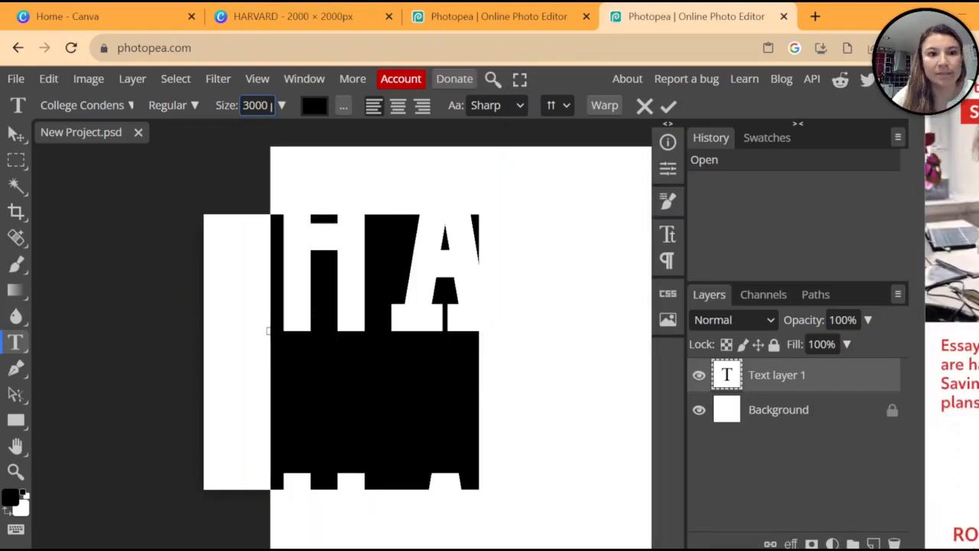
{"action": "key", "text": "BackSpace"}
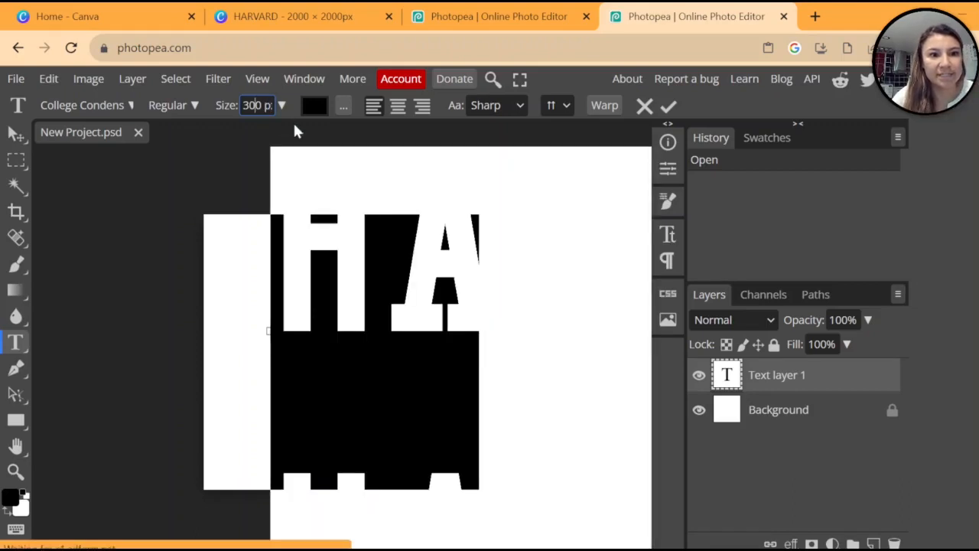
{"action": "key", "text": "Return"}
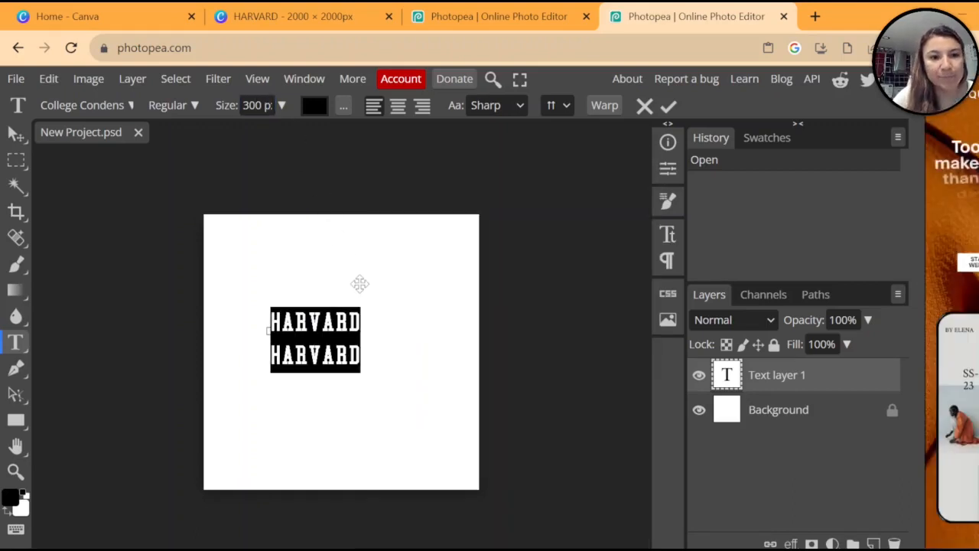
- Delete the second HARVARD line so the text layer holds the word only once
{"action": "left_click", "coordinate": [334, 352]}
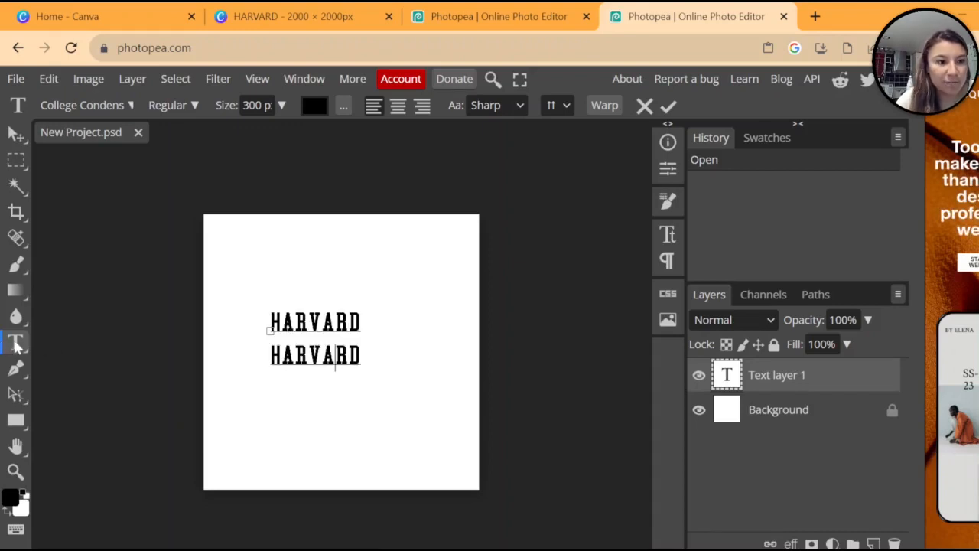
{"action": "left_click", "coordinate": [295, 325]}
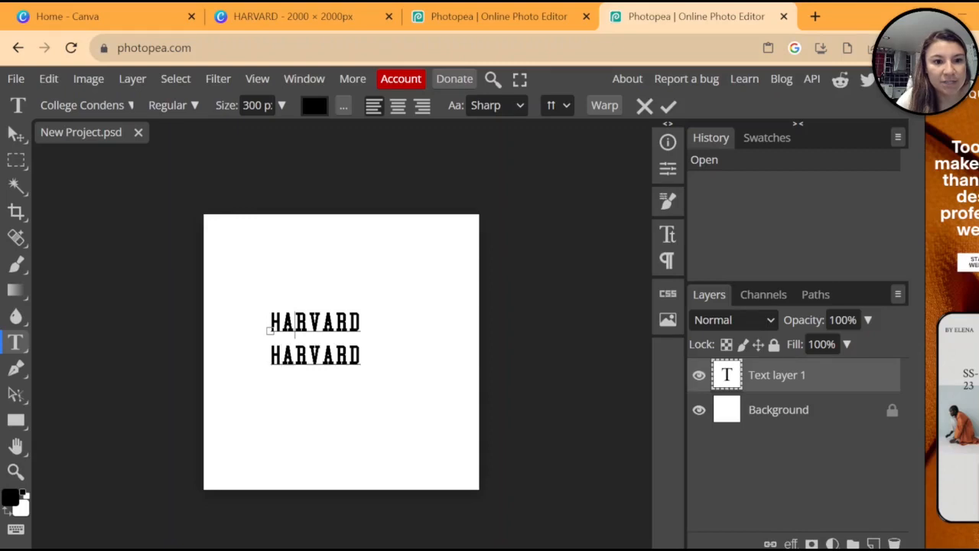
{"action": "left_click_drag", "start_coordinate": [271, 356], "coordinate": [361, 355]}
{"action": "key", "text": "BackSpace"}
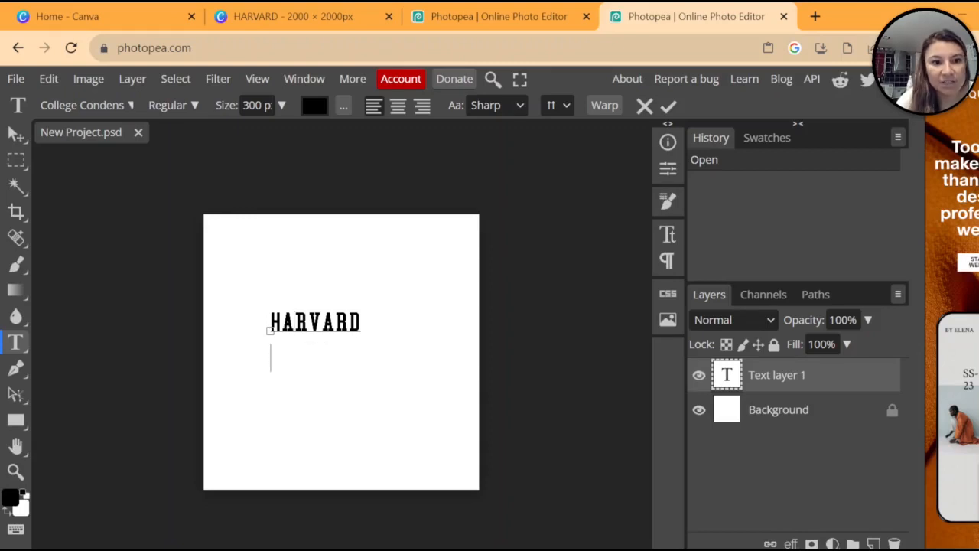
{"action": "key", "text": "BackSpace"}
- Try to enlarge the HARVARD text to 331 px without selecting its letters
{"action": "left_click", "coordinate": [335, 324]}
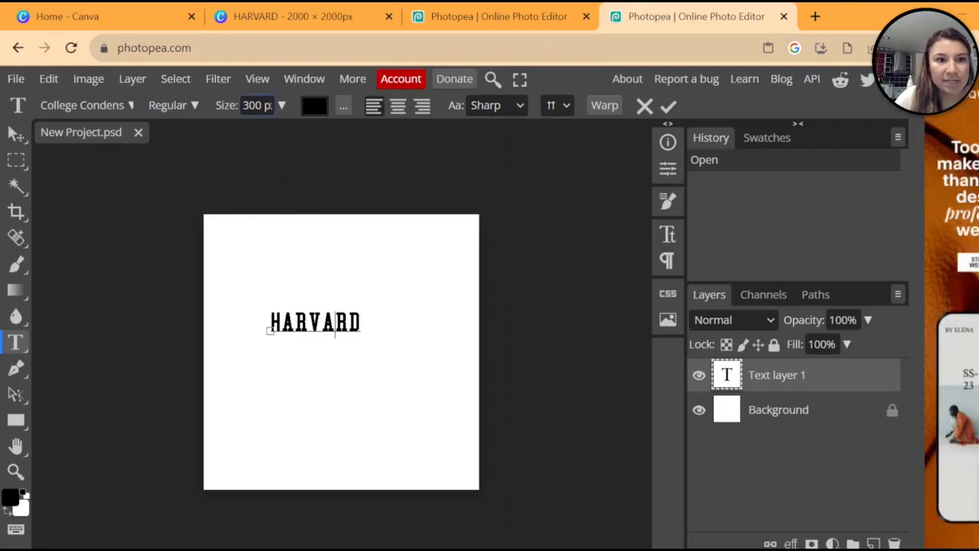
{"action": "left_click", "coordinate": [281, 105]}
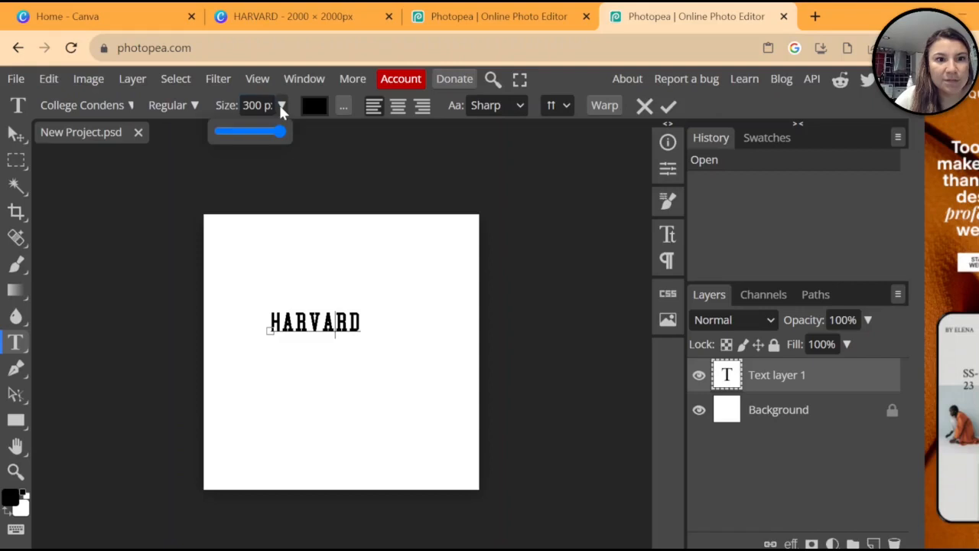
{"action": "left_click", "coordinate": [224, 105]}
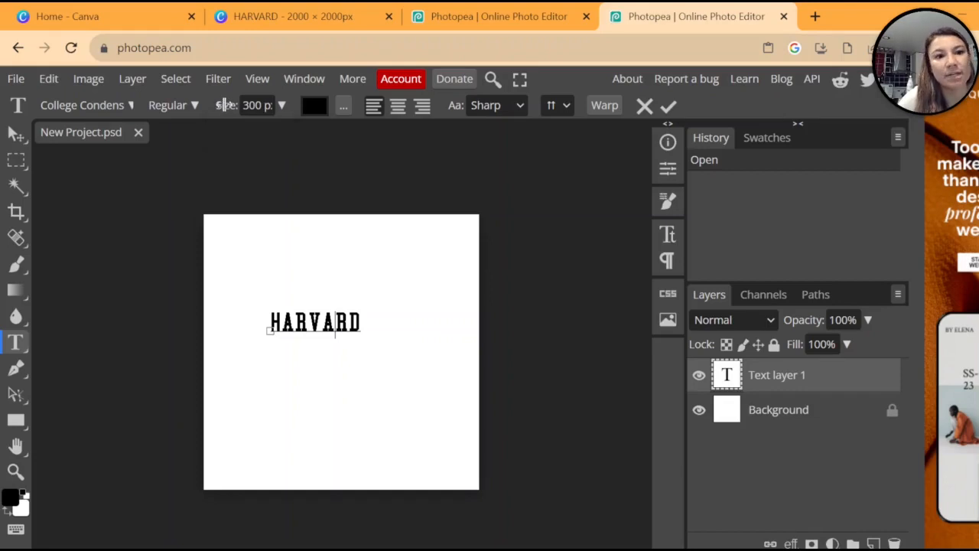
{"action": "left_click_drag", "start_coordinate": [224, 105], "coordinate": [239, 105]}
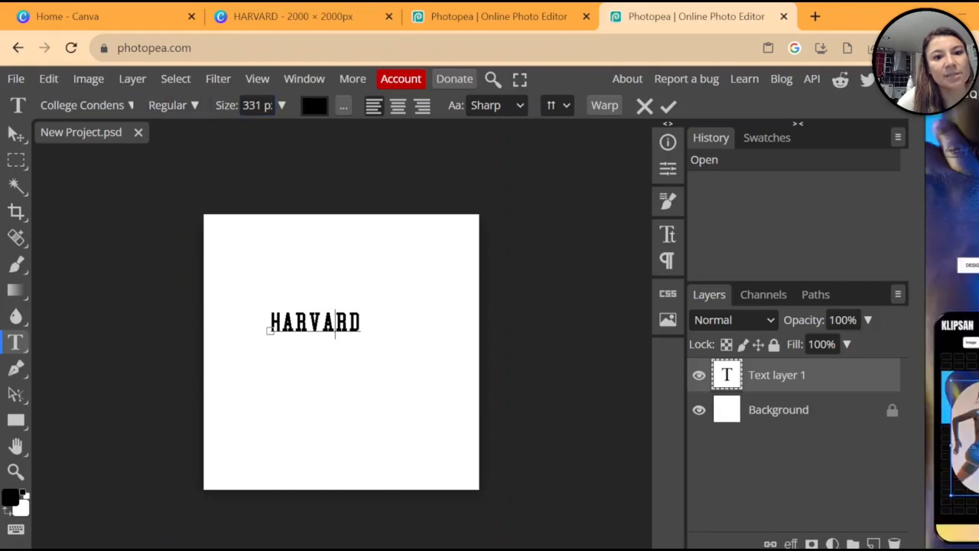
{"action": "left_click", "coordinate": [334, 319]}
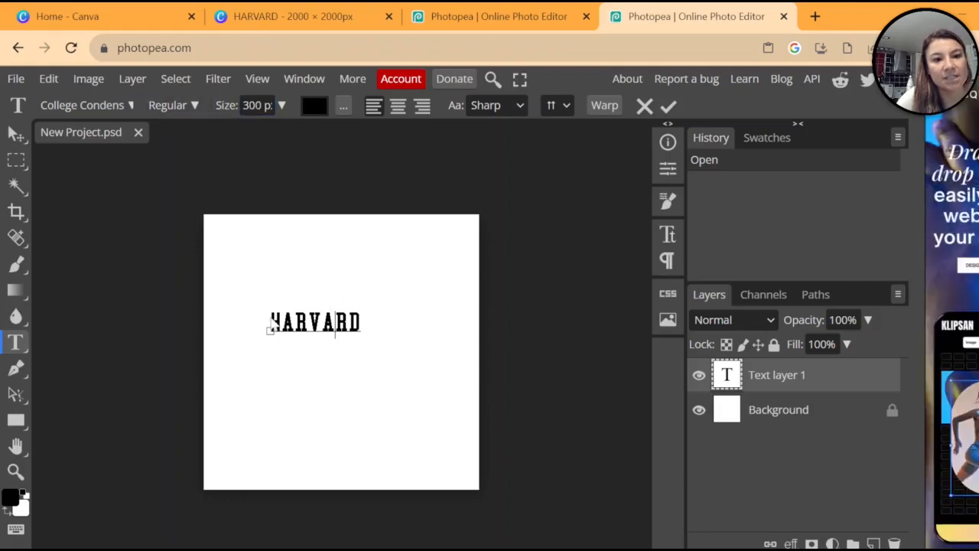
- Select the whole word HARVARD and enlarge its font size to about 741 px
{"action": "left_click_drag", "start_coordinate": [271, 322], "coordinate": [360, 322]}
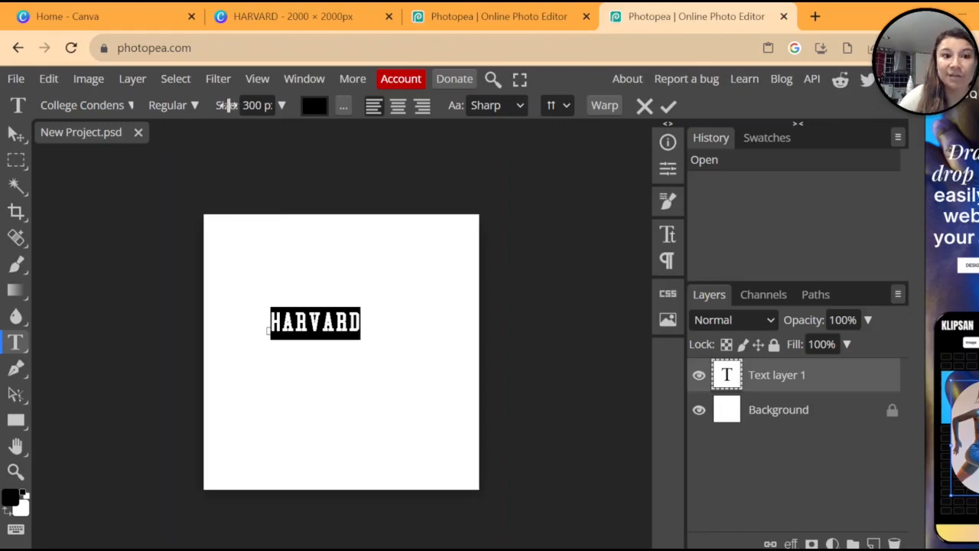
{"action": "left_click_drag", "start_coordinate": [227, 104], "coordinate": [518, 100]}
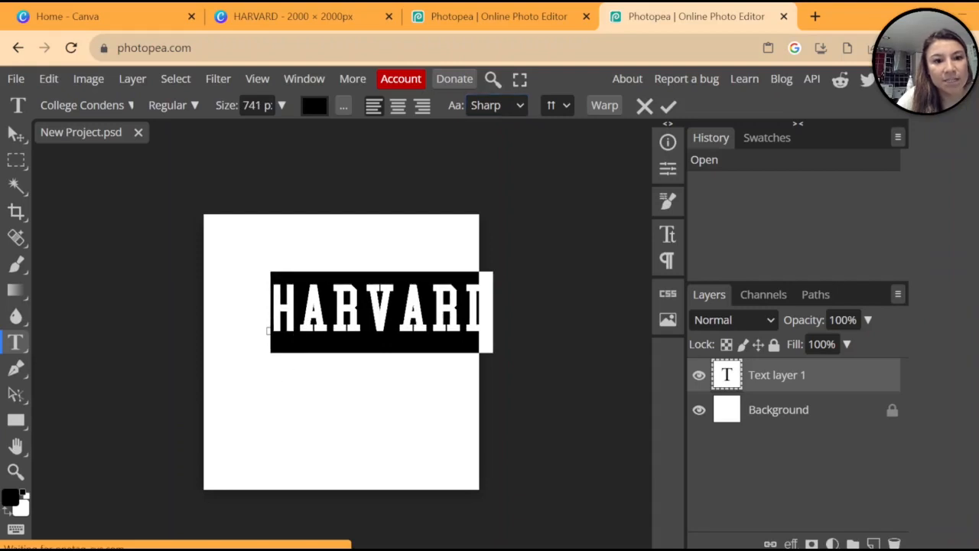
- Commit the enlarged HARVARD text, move it to the horizontal centre of the canvas, and scale it to about 108%
{"action": "left_click", "coordinate": [431, 341]}
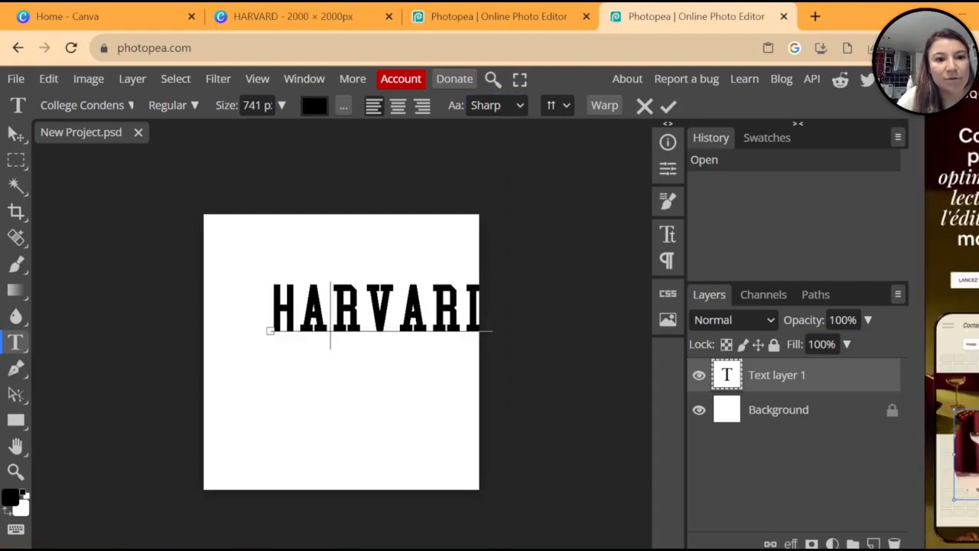
{"action": "left_click", "coordinate": [269, 334]}
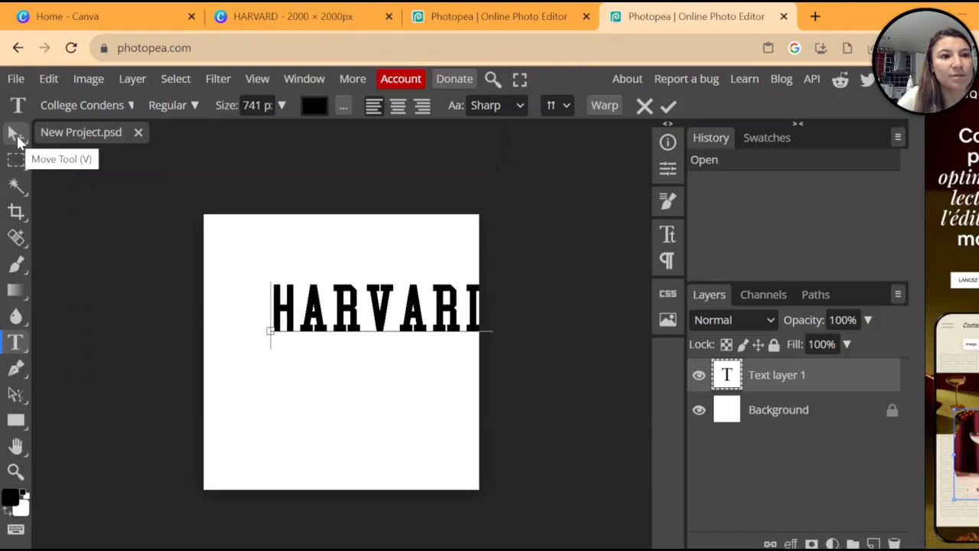
{"action": "left_click", "coordinate": [17, 135]}
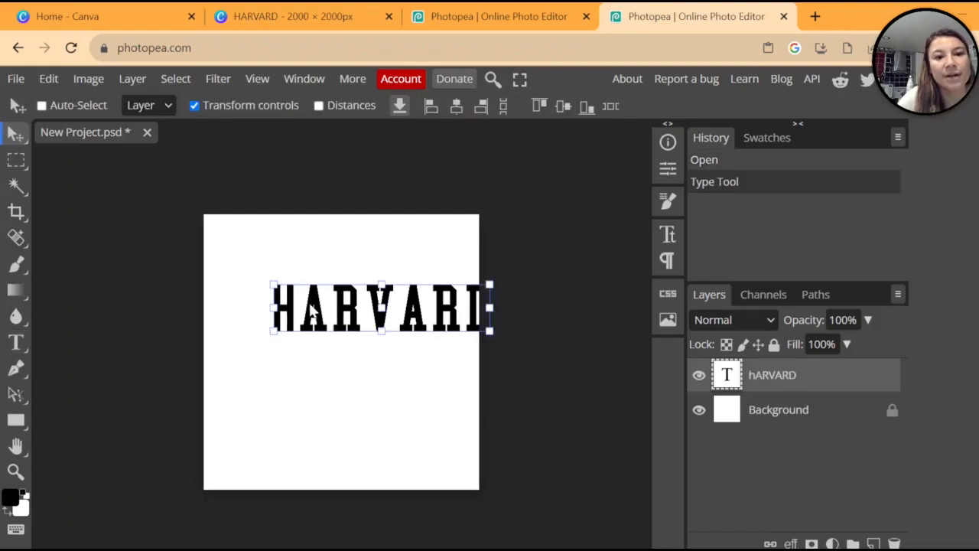
{"action": "left_click_drag", "start_coordinate": [310, 306], "coordinate": [302, 323]}
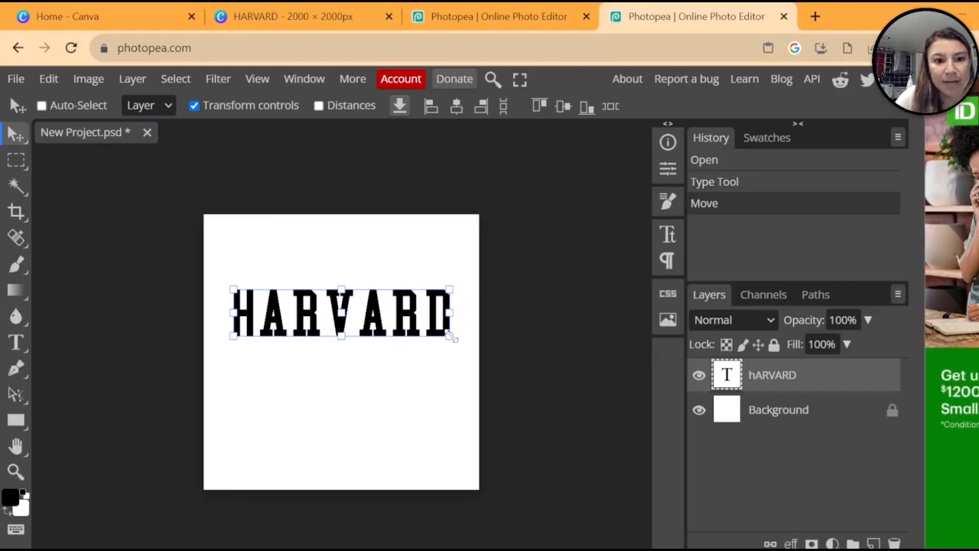
{"action": "left_click_drag", "start_coordinate": [452, 338], "coordinate": [469, 356]}
{"action": "left_click_drag", "start_coordinate": [400, 322], "coordinate": [387, 322]}
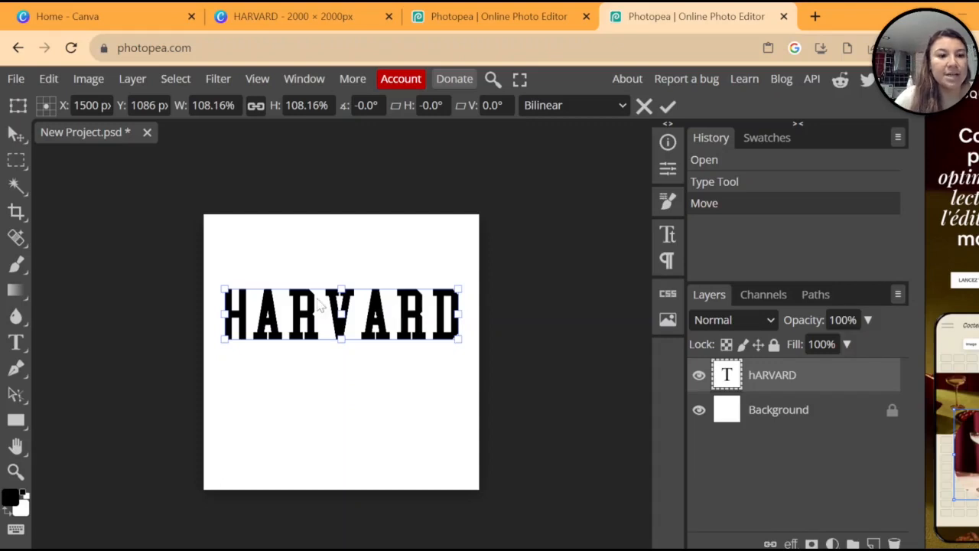
- Select all the letters of the HARVARD text for editing and open its Warp settings
{"action": "left_click", "coordinate": [16, 344]}
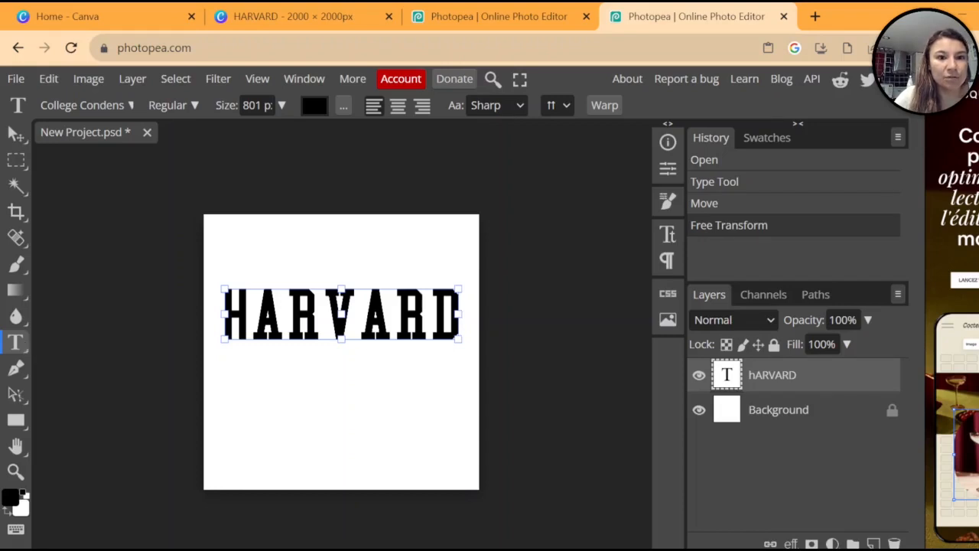
{"action": "double_click", "coordinate": [219, 339]}
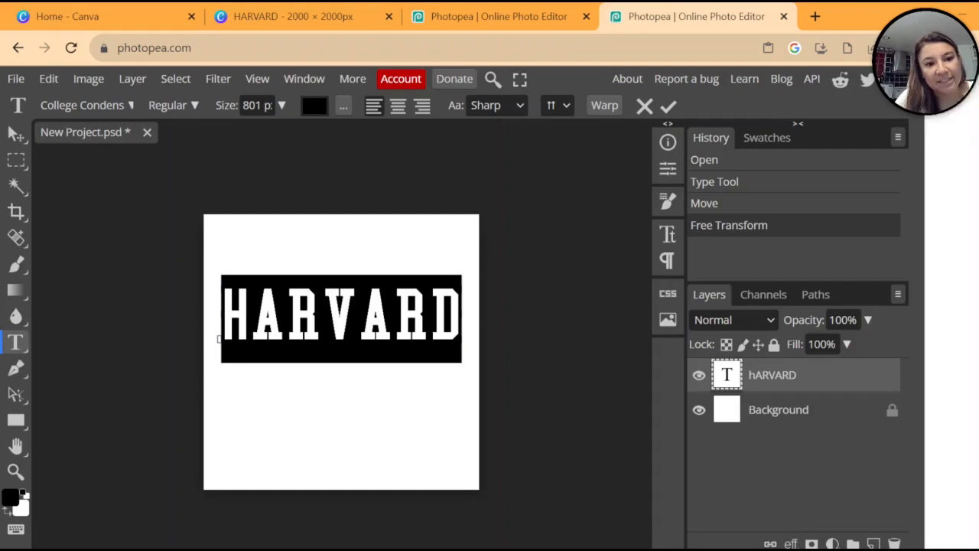
{"action": "left_click", "coordinate": [284, 329]}
{"action": "left_click_drag", "start_coordinate": [224, 329], "coordinate": [461, 329]}
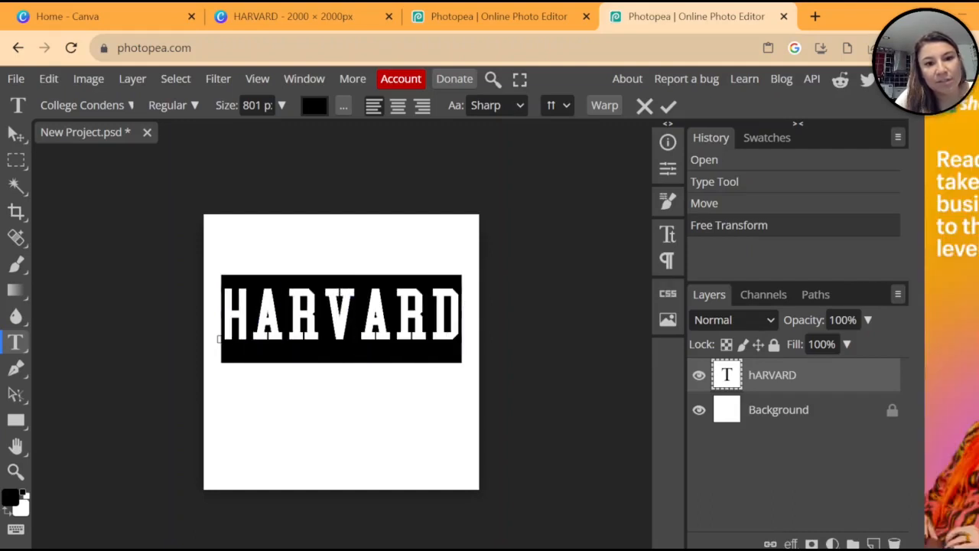
{"action": "left_click", "coordinate": [602, 106]}
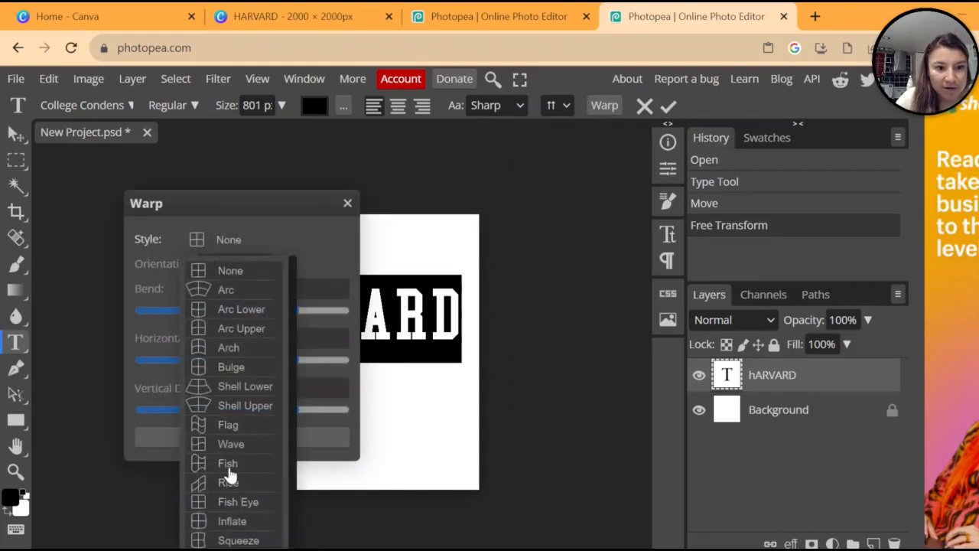
- Try the Wave and Flag warp styles on the HARVARD text
{"action": "left_click", "coordinate": [232, 444]}
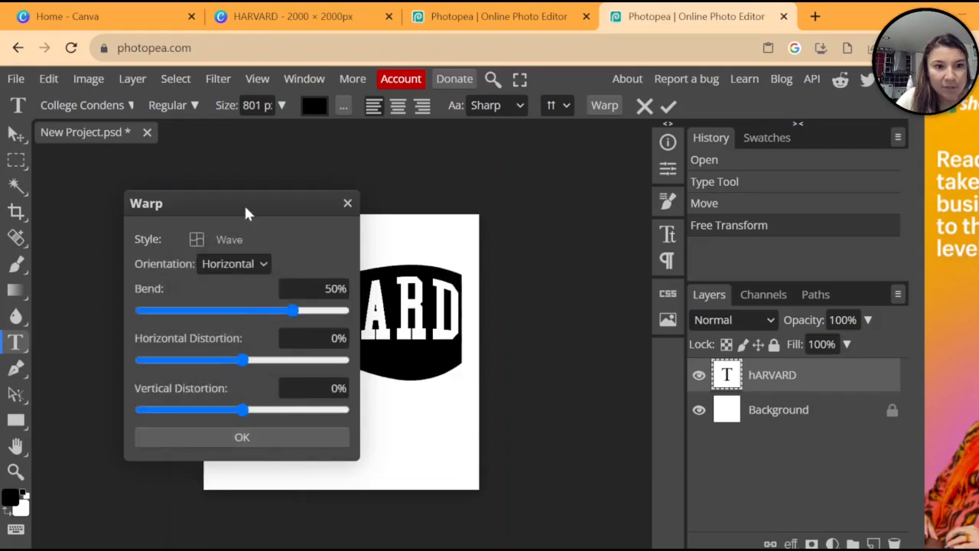
{"action": "left_click_drag", "start_coordinate": [247, 212], "coordinate": [651, 235]}
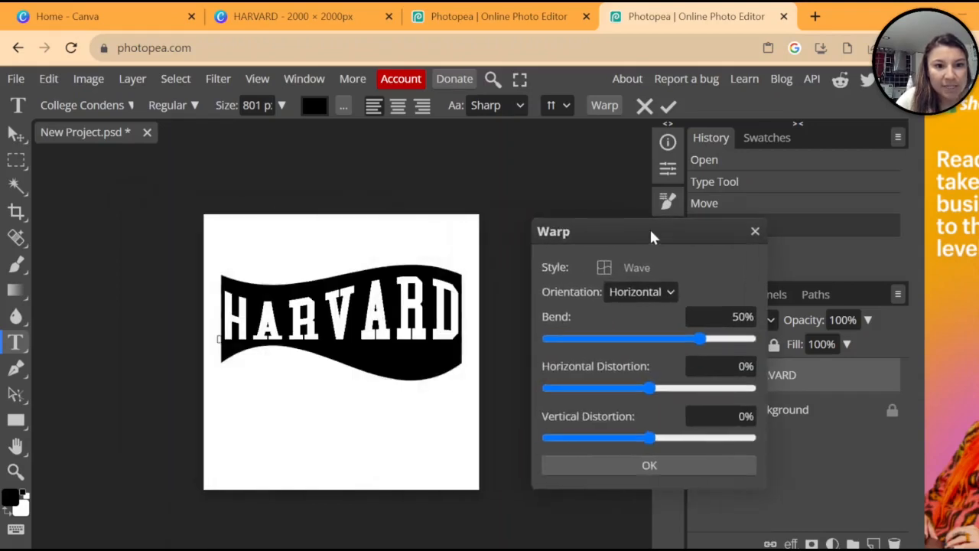
{"action": "left_click", "coordinate": [636, 267]}
{"action": "left_click", "coordinate": [643, 456]}
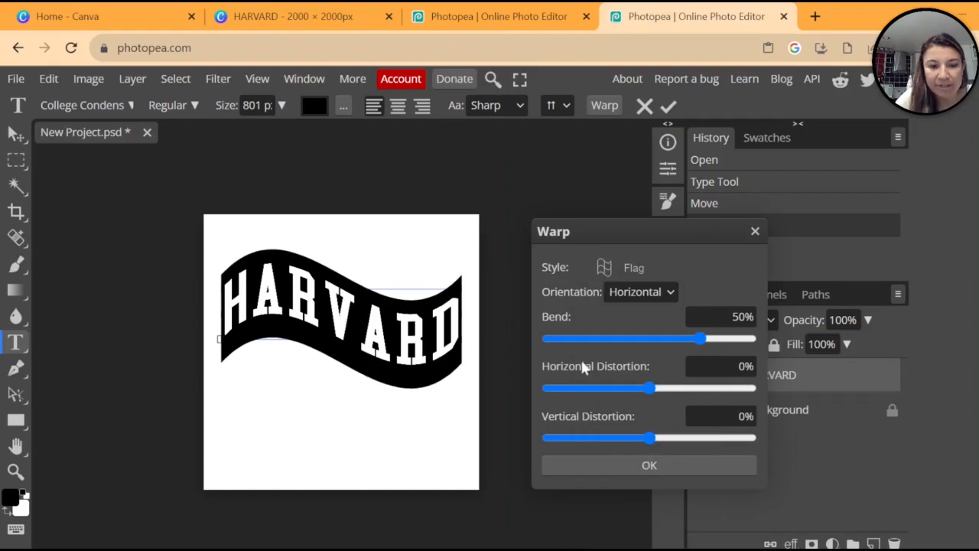
- Change the text's warp style to Arc and lower the bend to 32%
{"action": "left_click", "coordinate": [620, 271]}
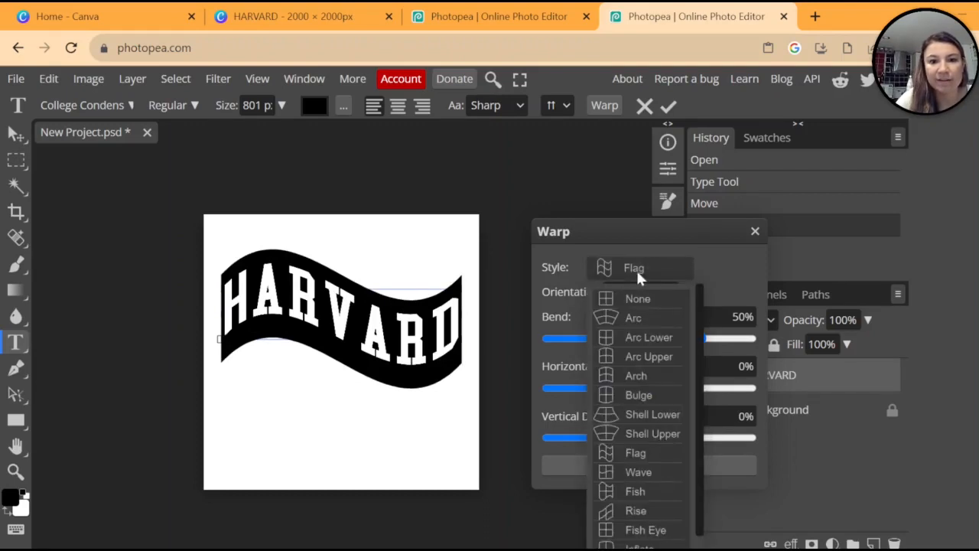
{"action": "left_click", "coordinate": [649, 318]}
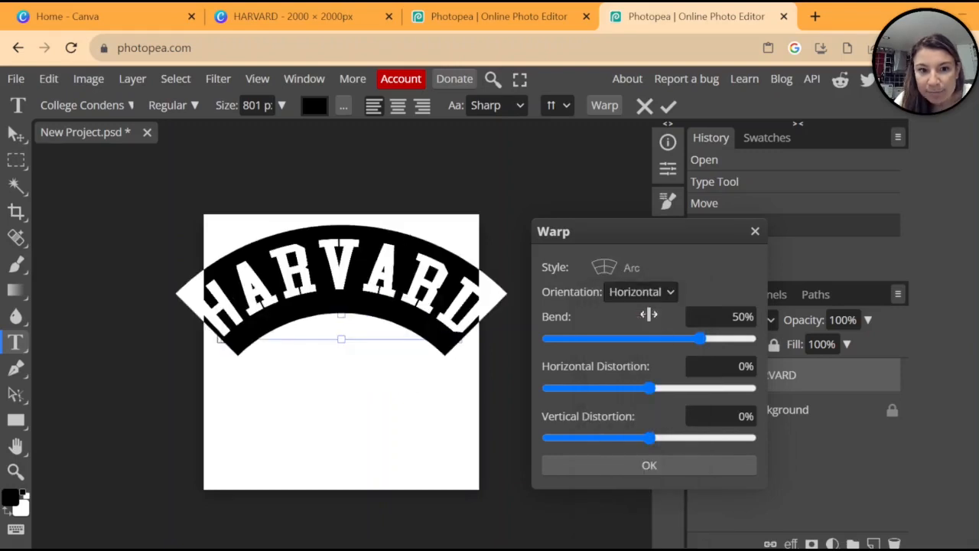
{"action": "left_click_drag", "start_coordinate": [702, 338], "coordinate": [683, 349]}
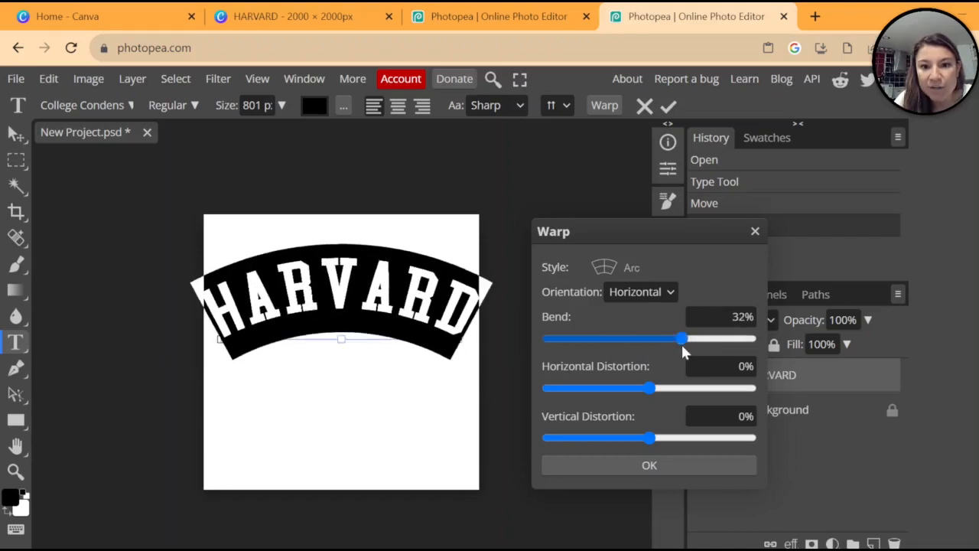
- Alternate between the Arch and Arc warp styles, and compare the Arch version with the curved HARVARD lettering in Canva
{"action": "left_click", "coordinate": [643, 268]}
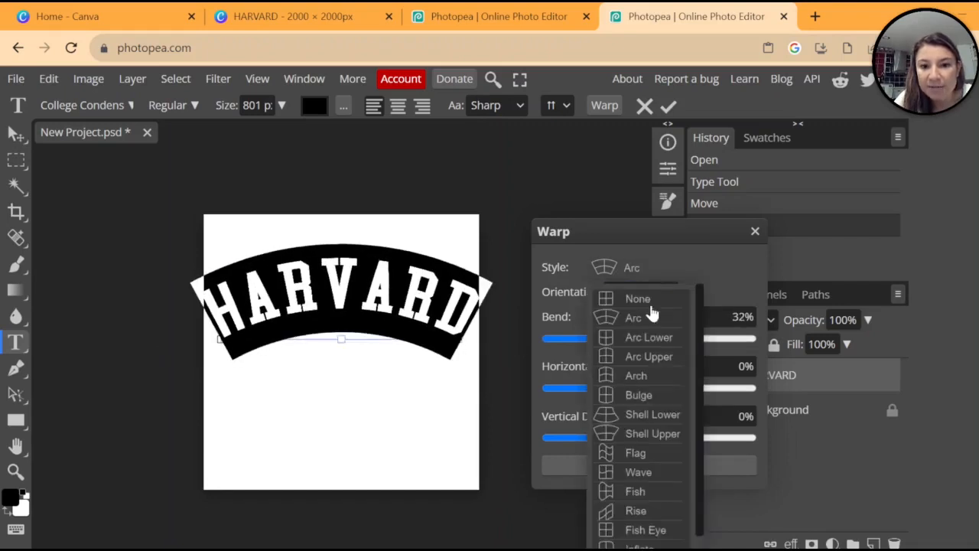
{"action": "left_click", "coordinate": [648, 376]}
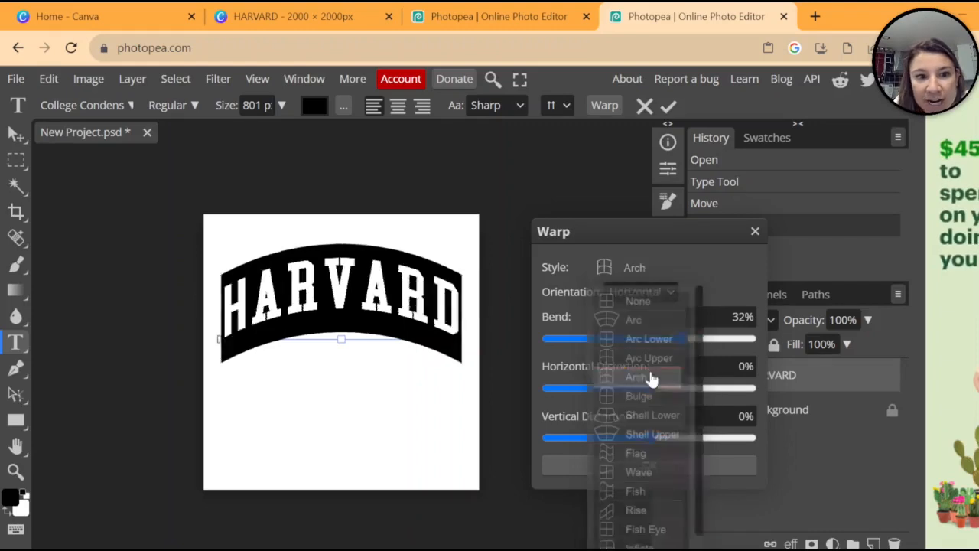
{"action": "left_click", "coordinate": [608, 266]}
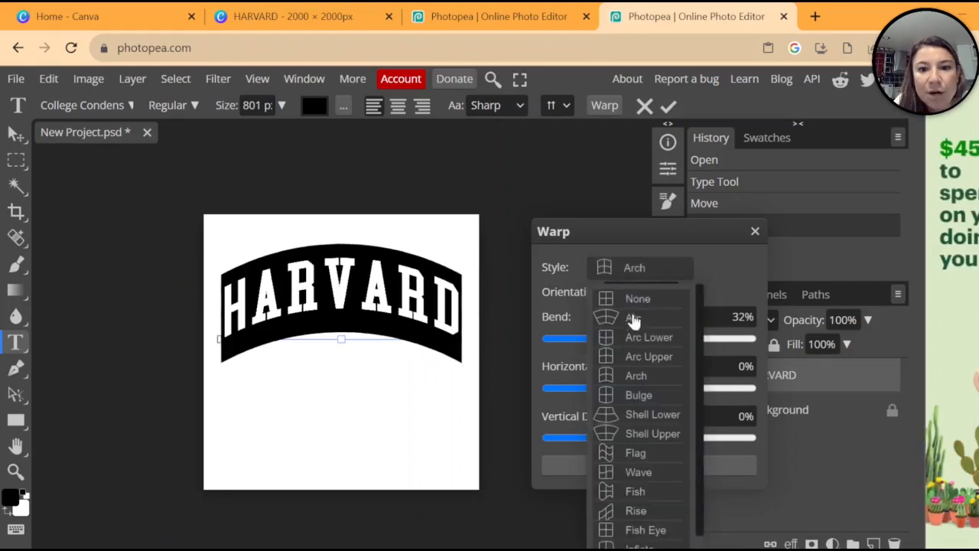
{"action": "left_click", "coordinate": [635, 320]}
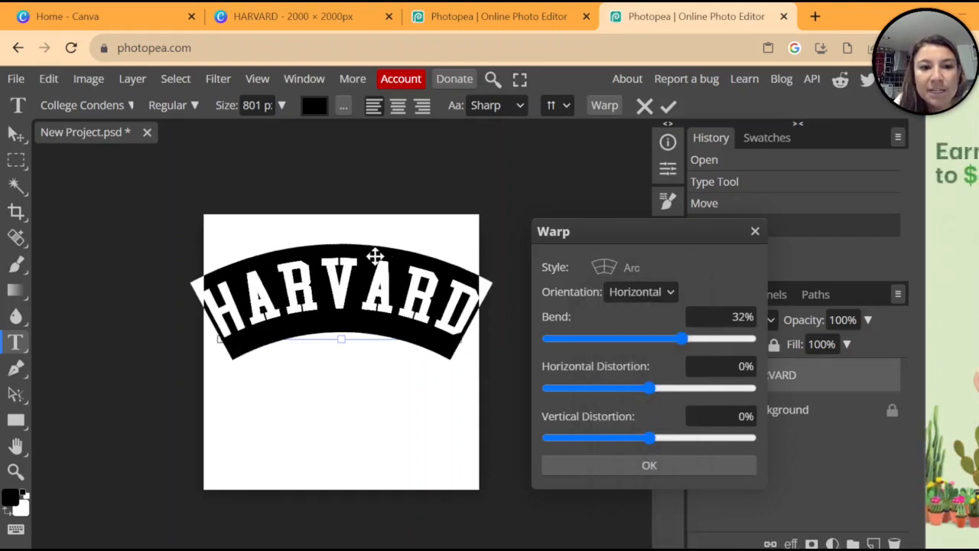
{"action": "left_click", "coordinate": [624, 266]}
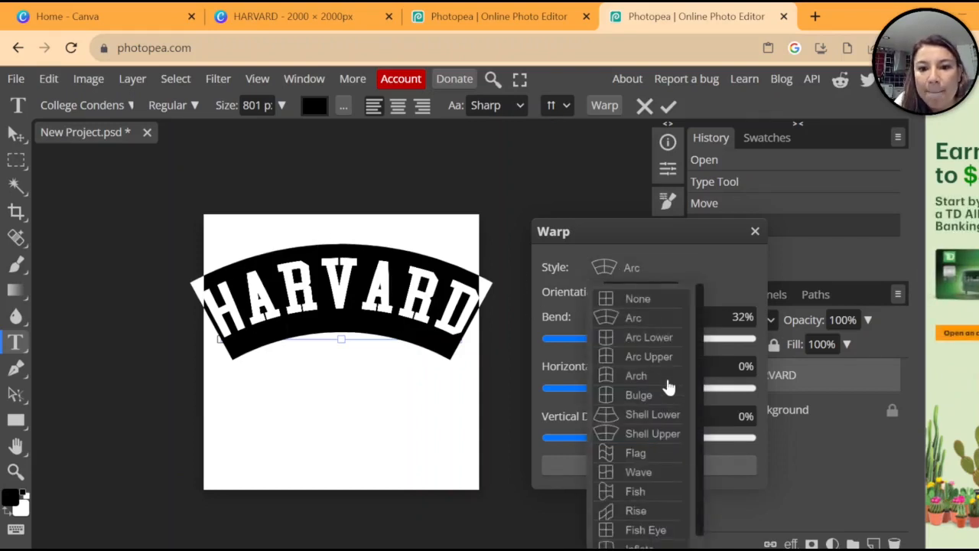
{"action": "left_click", "coordinate": [637, 375]}
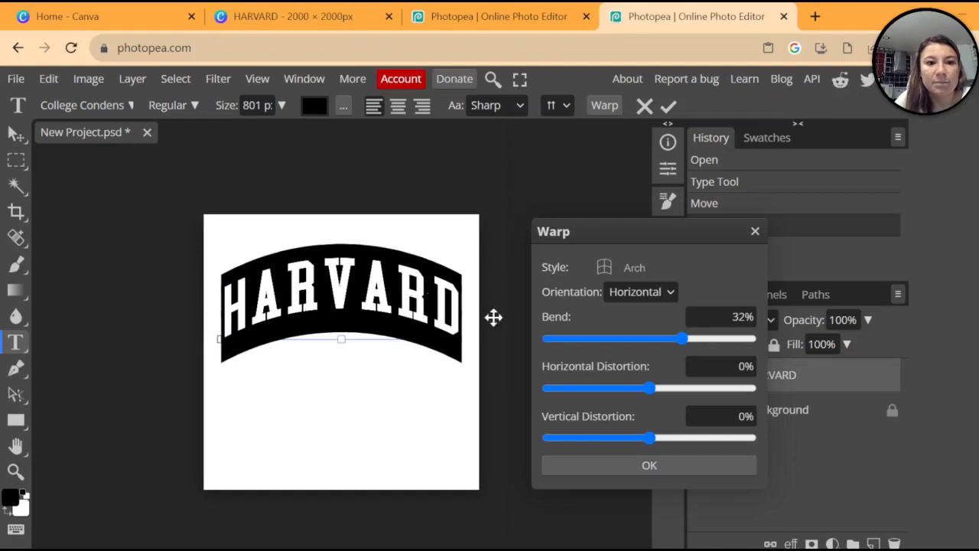
{"action": "left_click", "coordinate": [291, 17]}
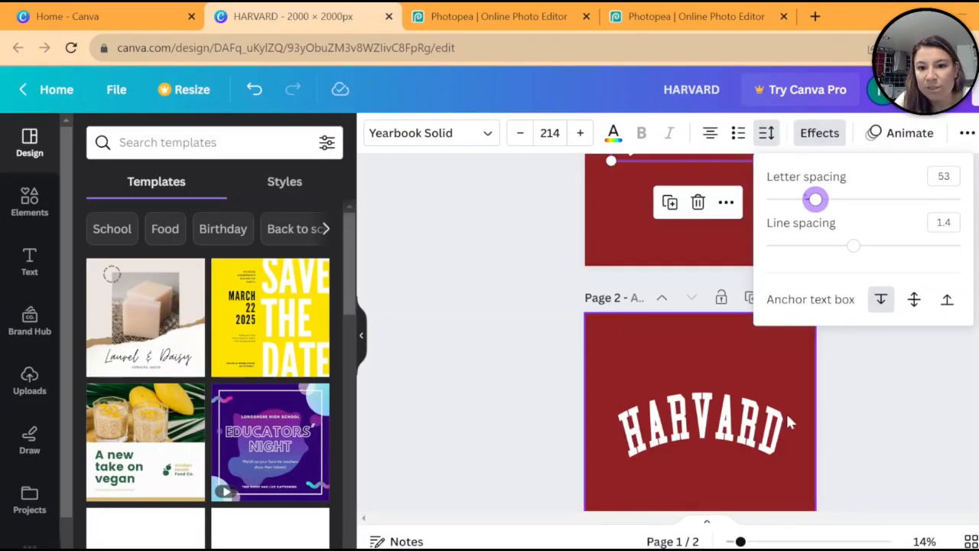
{"action": "left_click", "coordinate": [650, 17]}
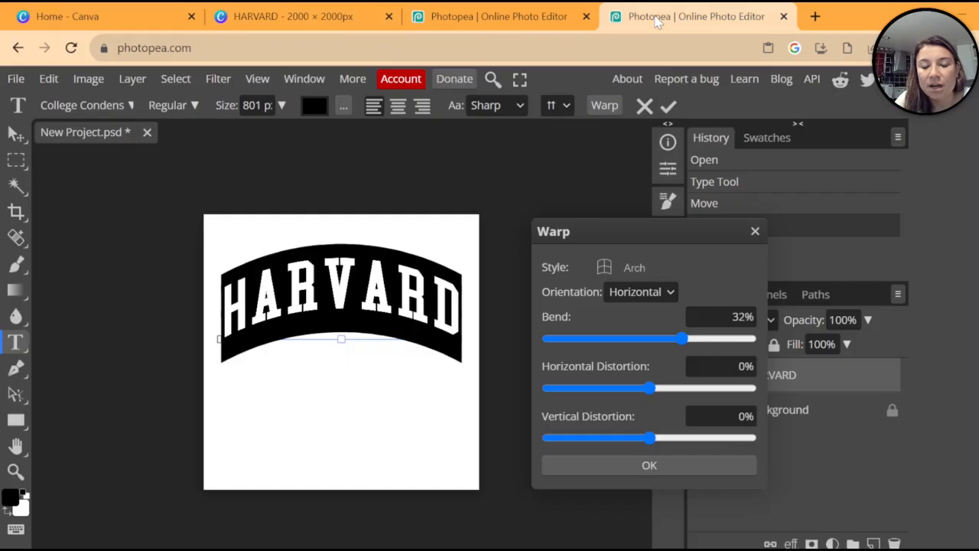
- Apply the Arc warp style with a 31% bend to the HARVARD text and deselect its letters
{"action": "left_click", "coordinate": [633, 264]}
{"action": "left_click", "coordinate": [649, 318]}
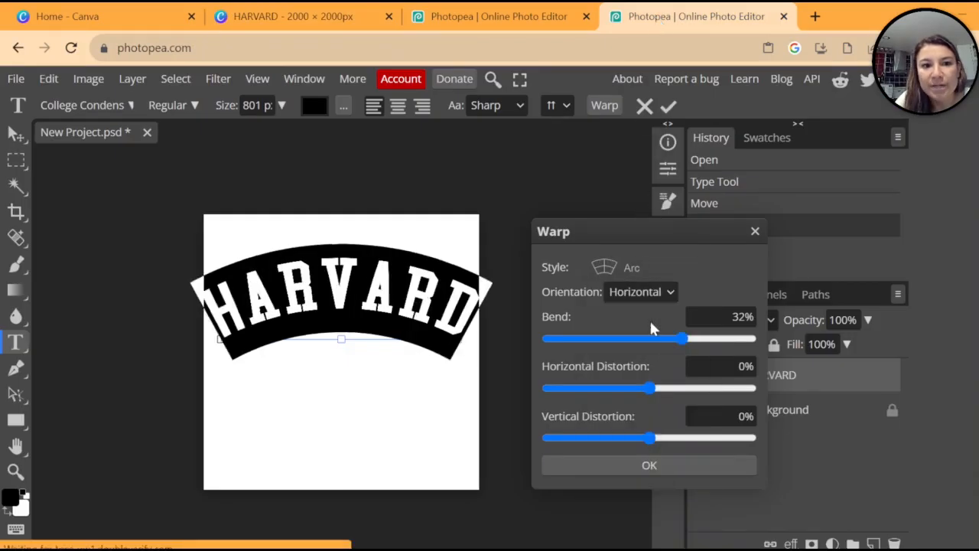
{"action": "left_click_drag", "start_coordinate": [686, 342], "coordinate": [679, 344]}
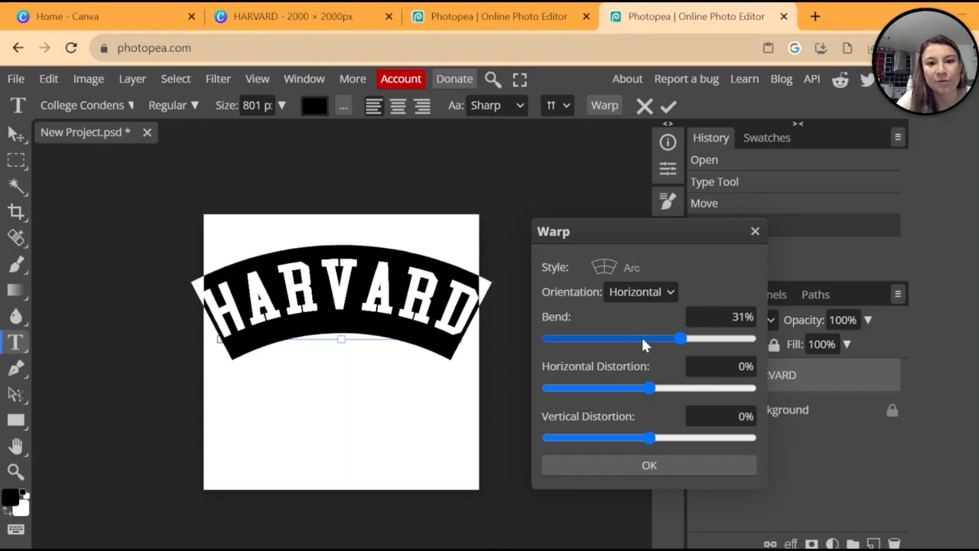
{"action": "left_click", "coordinate": [679, 465]}
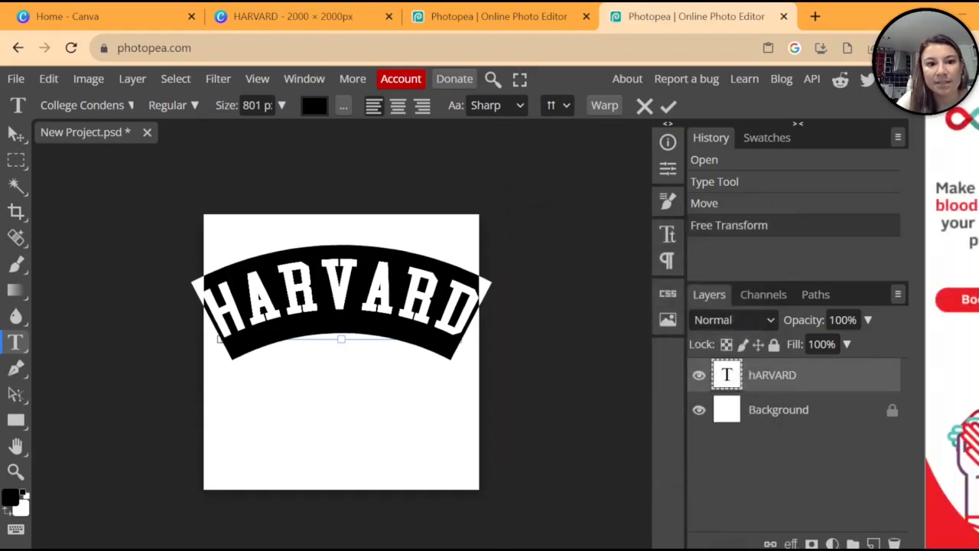
{"action": "left_click", "coordinate": [399, 300]}
{"action": "left_click", "coordinate": [242, 305]}
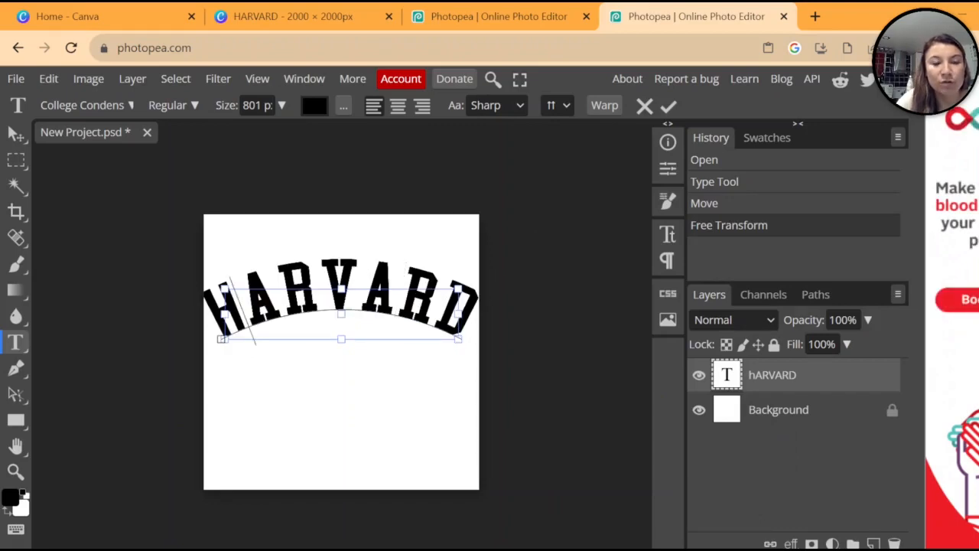
- Switch to Canva and compare its curved HARVARD lettering on pages 2 and 1 with the arc-warped text in Photopea
{"action": "left_click", "coordinate": [310, 10]}
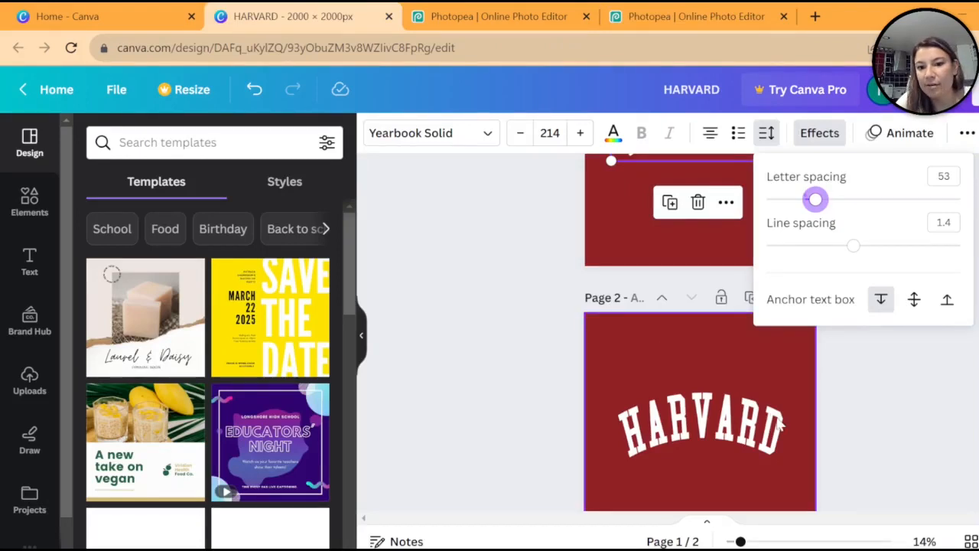
{"action": "left_click", "coordinate": [635, 14]}
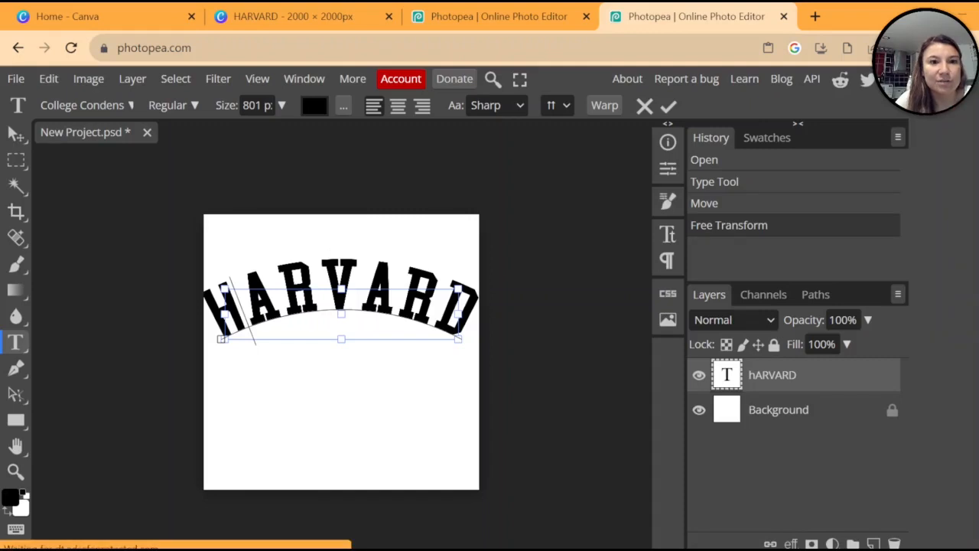
{"action": "left_click", "coordinate": [279, 11]}
{"action": "scroll", "coordinate": [671, 303], "scroll_direction": "up", "scroll_amount": 3}
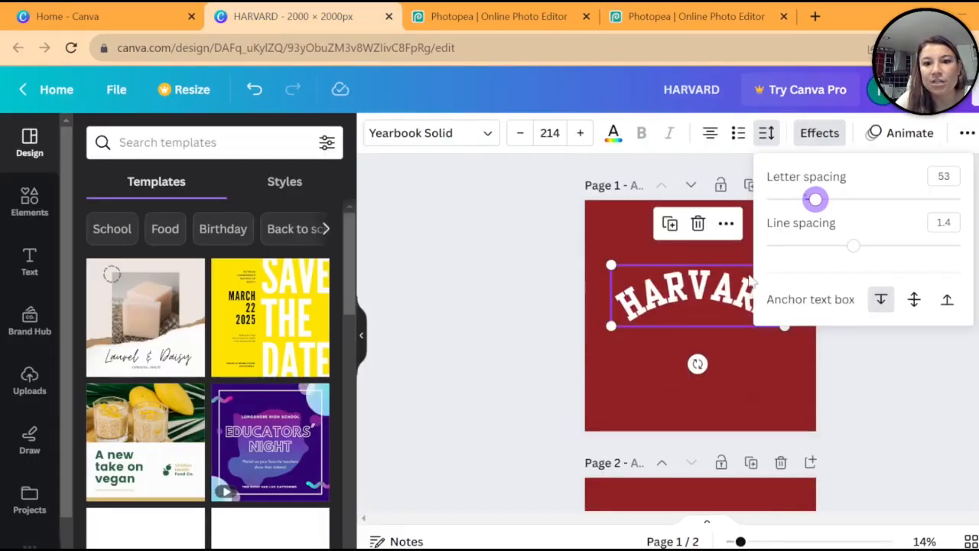
- Try a letter spacing of 291 on the curved HARVARD text on page 1
{"action": "left_click", "coordinate": [767, 132]}
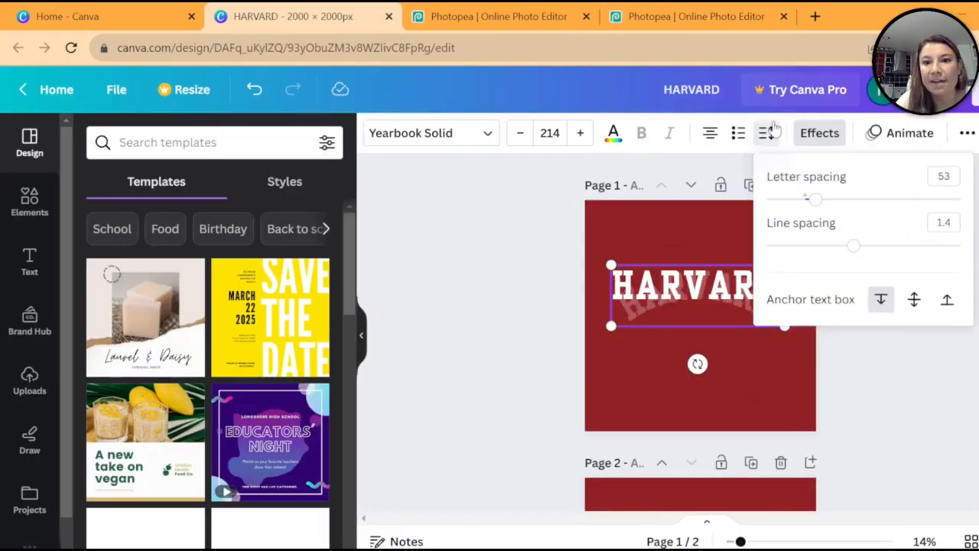
{"action": "left_click_drag", "start_coordinate": [815, 199], "coordinate": [863, 210]}
{"action": "left_click", "coordinate": [806, 383]}
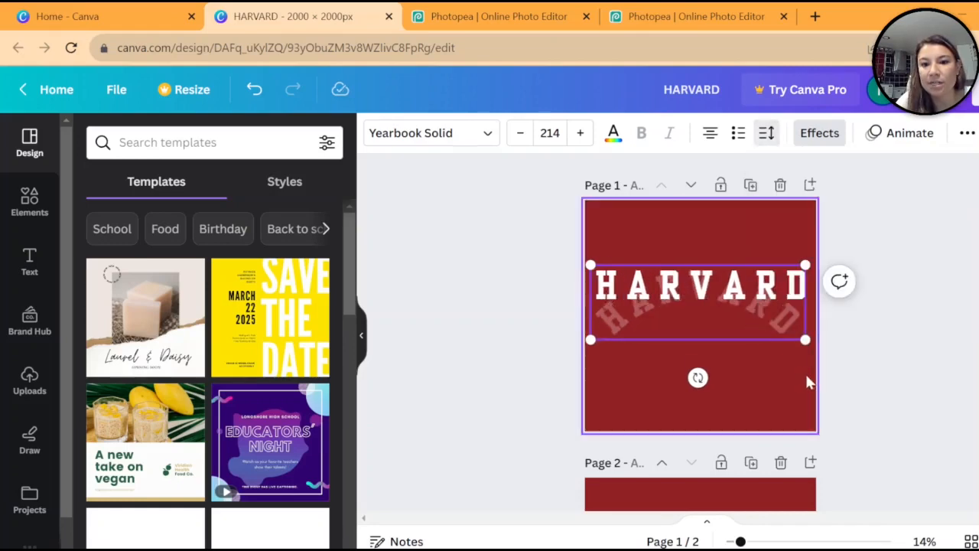
- Set the letter spacing of page 1's curved HARVARD text to 0, and switch to the collegiate template project in Photopea
{"action": "left_click", "coordinate": [771, 327]}
{"action": "left_click", "coordinate": [767, 133]}
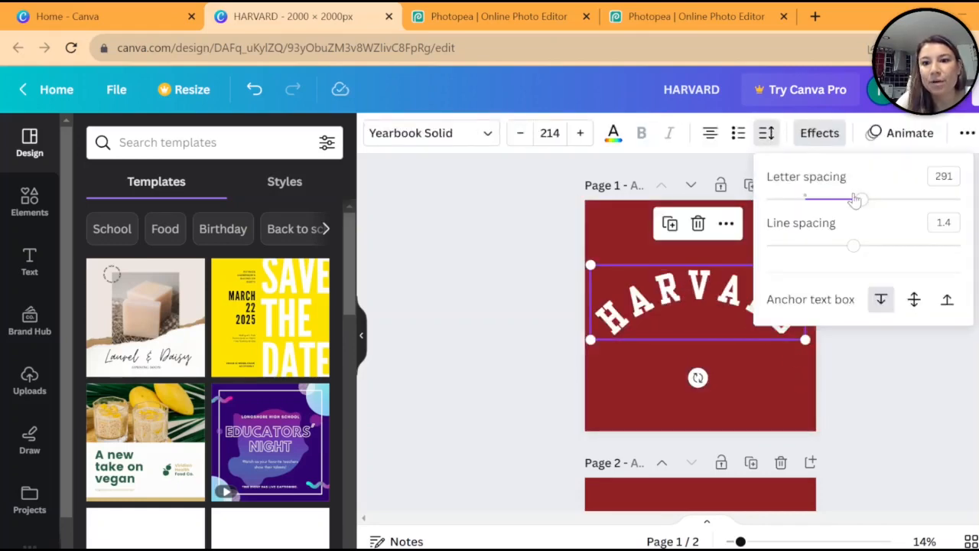
{"action": "left_click_drag", "start_coordinate": [854, 199], "coordinate": [804, 197]}
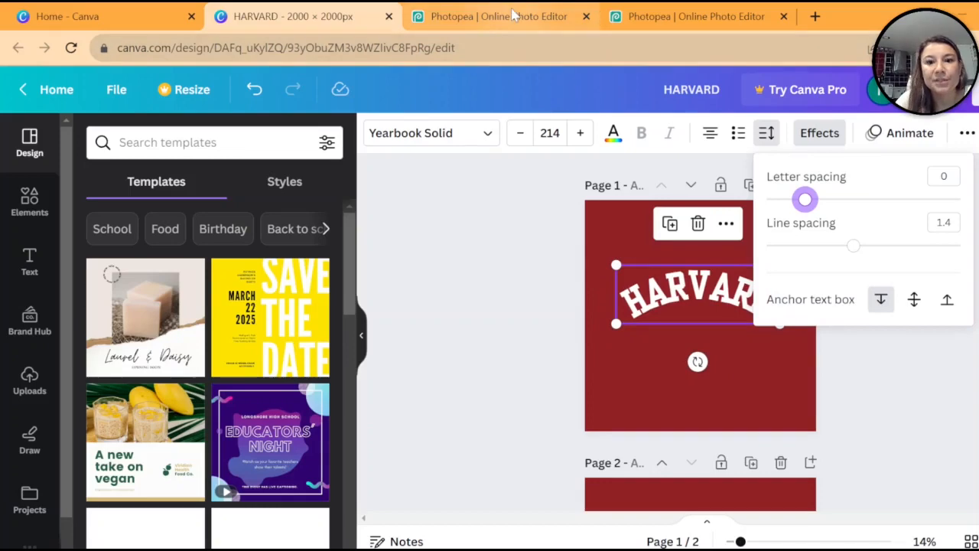
{"action": "left_click", "coordinate": [514, 16]}
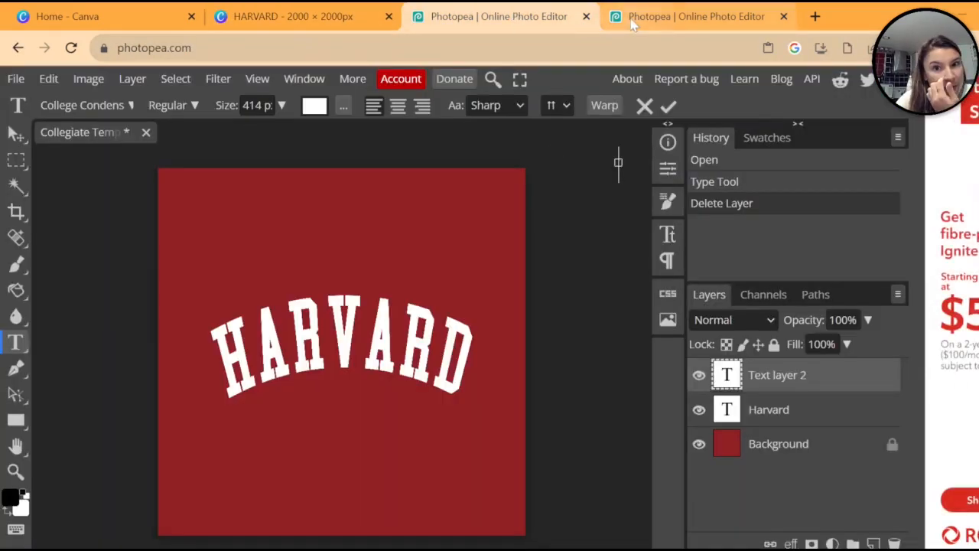
- Switch to the New Project document in Photopea, select all the arched HARVARD letters and open the Character settings
{"action": "left_click", "coordinate": [681, 16]}
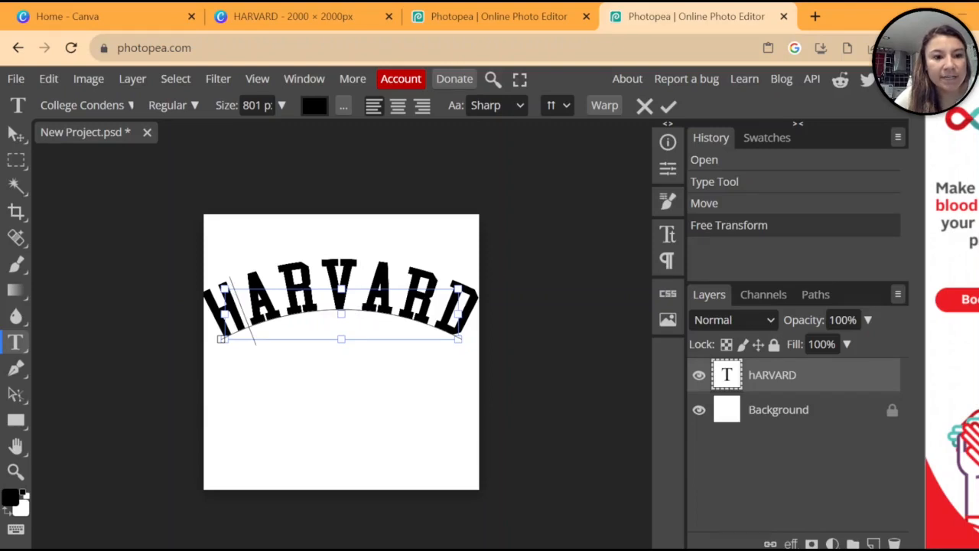
{"action": "key", "text": "ctrl+a"}
{"action": "left_click", "coordinate": [244, 309]}
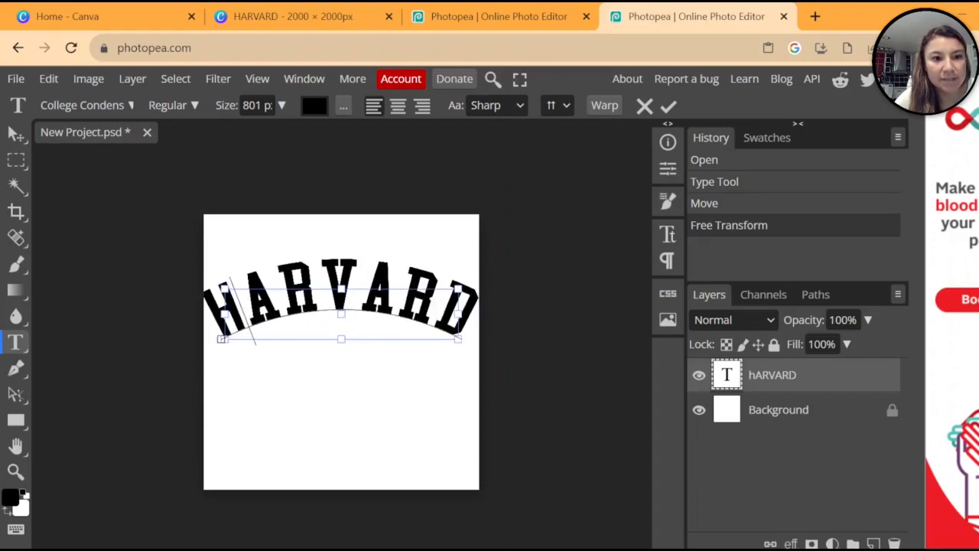
{"action": "key", "text": "ctrl+a"}
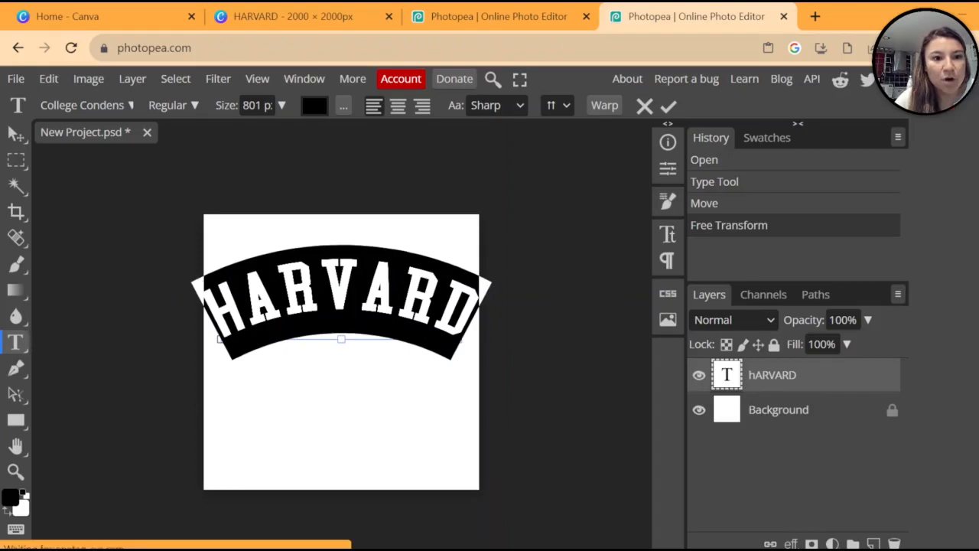
{"action": "left_click", "coordinate": [281, 299]}
{"action": "key", "text": "ctrl+a"}
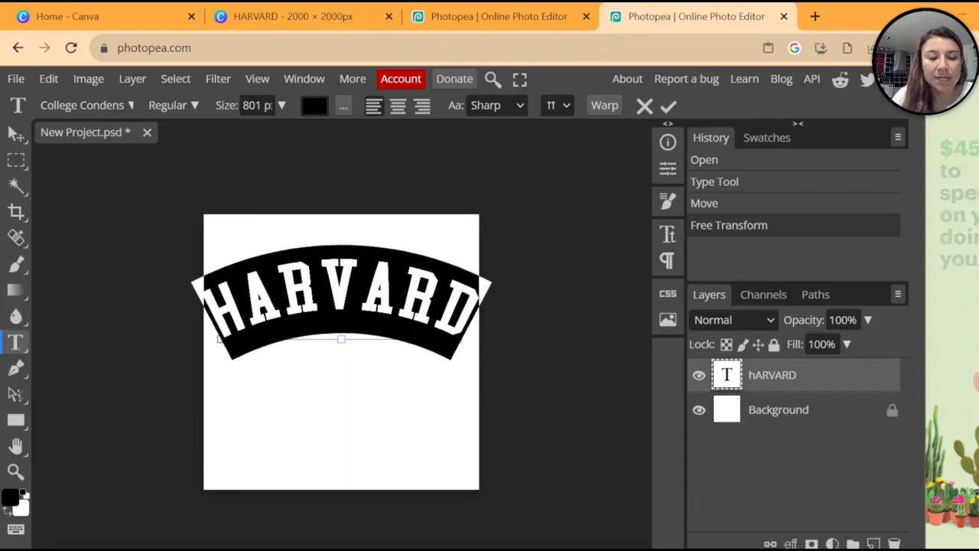
{"action": "left_click", "coordinate": [668, 261]}
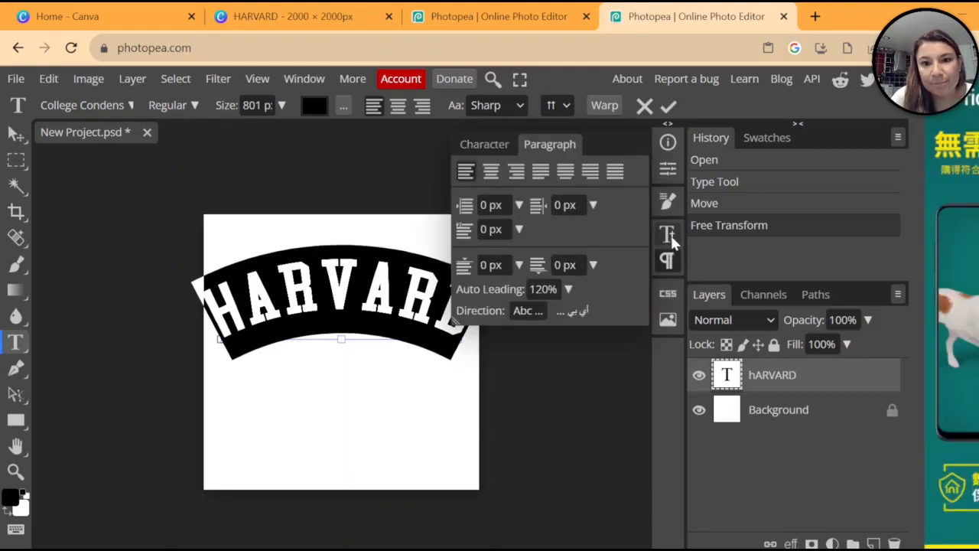
{"action": "left_click", "coordinate": [669, 235]}
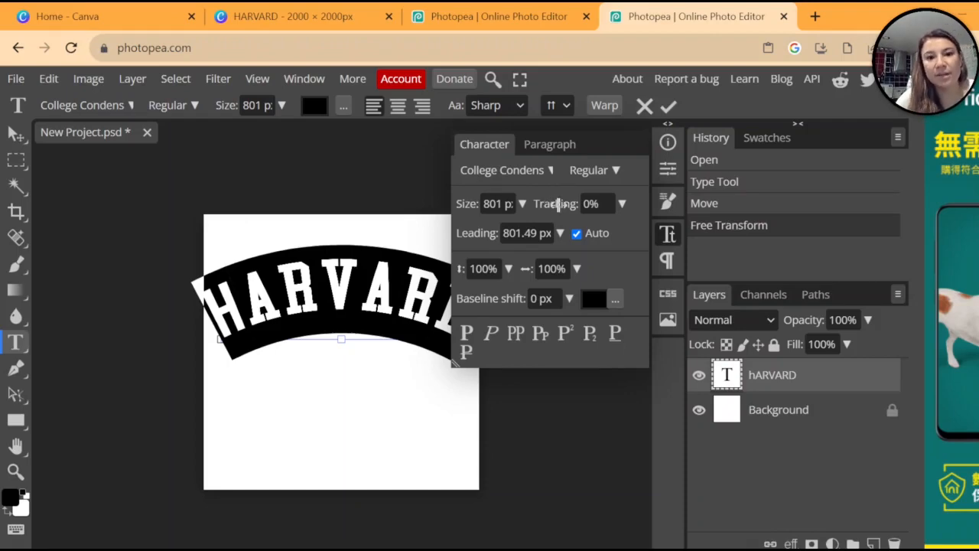
- Glance at Canva's letter spacing and try a tracking of -123% on the HARVARD text in Photopea
{"action": "left_click", "coordinate": [346, 27]}
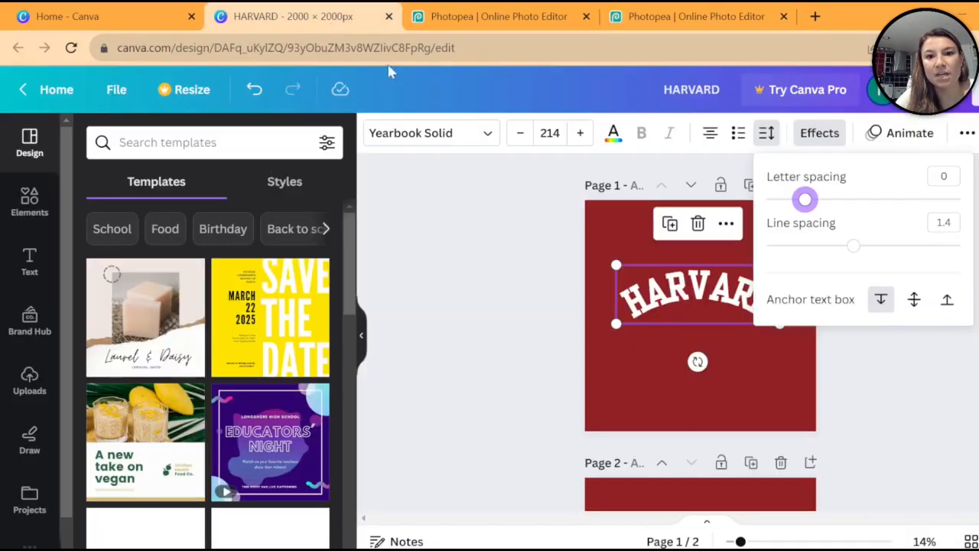
{"action": "left_click", "coordinate": [685, 22]}
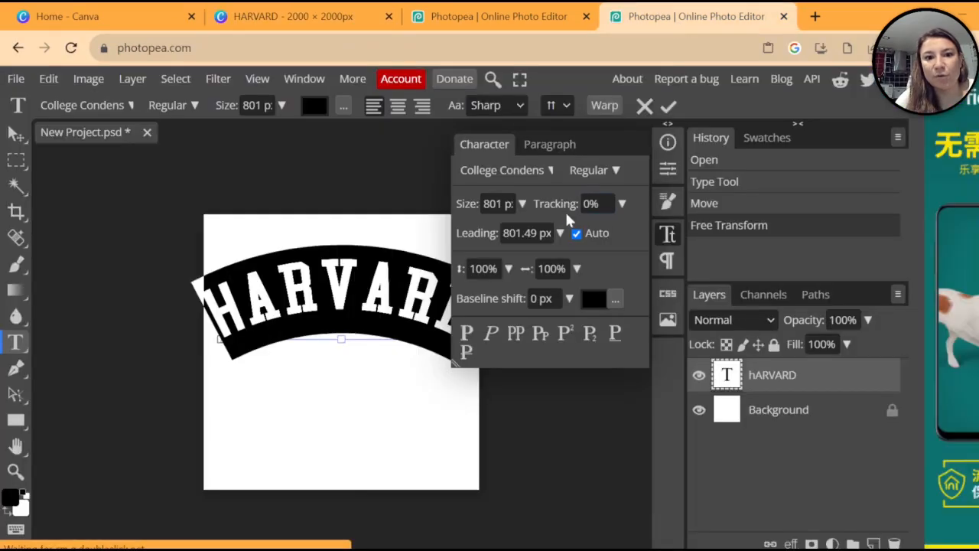
{"action": "left_click_drag", "start_coordinate": [571, 204], "coordinate": [564, 231]}
{"action": "left_click", "coordinate": [621, 203]}
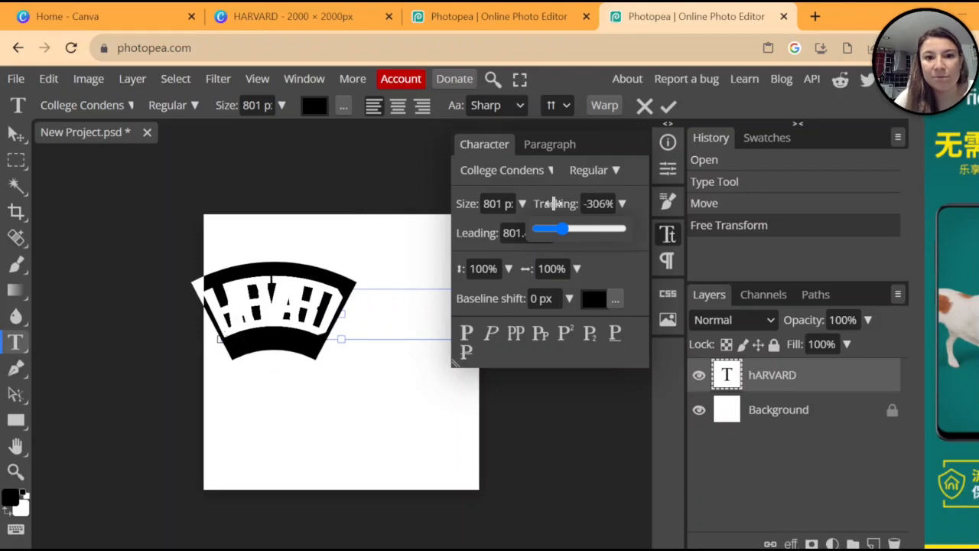
{"action": "left_click_drag", "start_coordinate": [554, 203], "coordinate": [558, 202]}
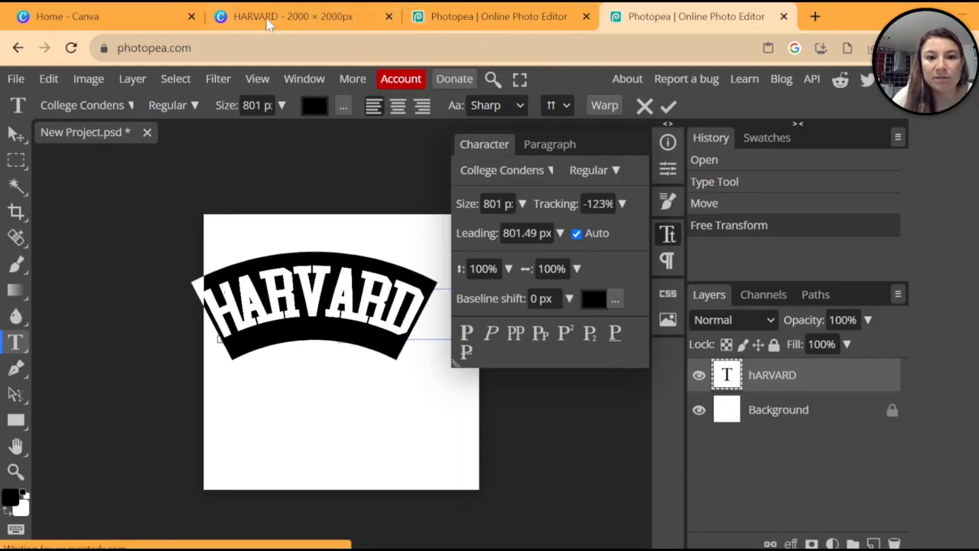
- Deselect the curved HARVARD text on Canva's page 1 and compare it with the arched lettering in Photopea's New Project
{"action": "left_click", "coordinate": [270, 17]}
{"action": "left_click", "coordinate": [755, 378]}
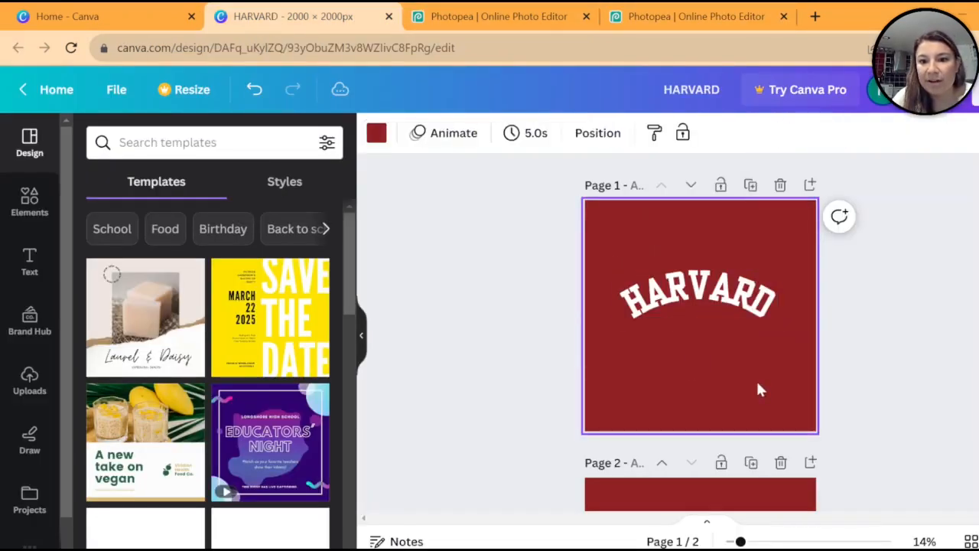
{"action": "left_click", "coordinate": [692, 17]}
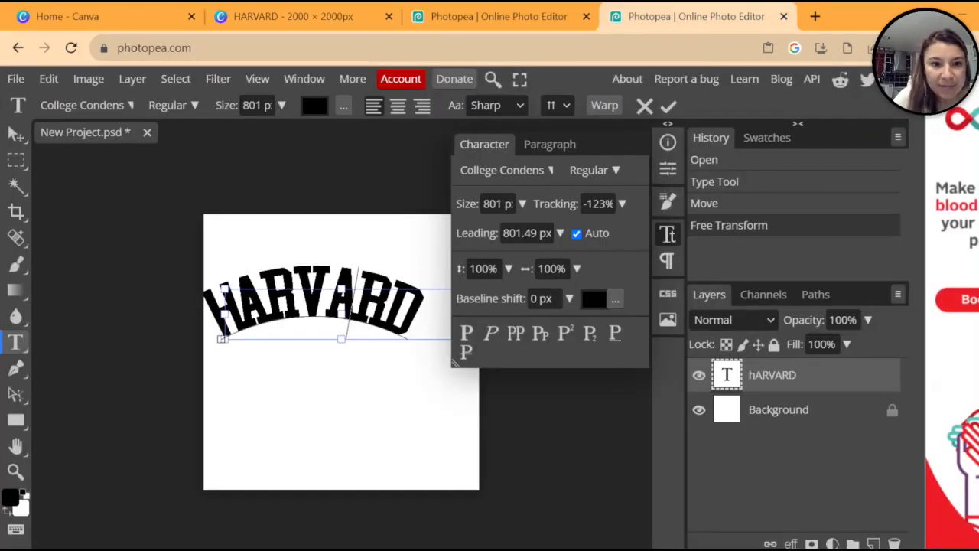
- Reselect the arched HARVARD letters and set their horizontal scale to 94%
{"action": "left_click_drag", "start_coordinate": [234, 316], "coordinate": [291, 298]}
{"action": "left_click", "coordinate": [292, 299]}
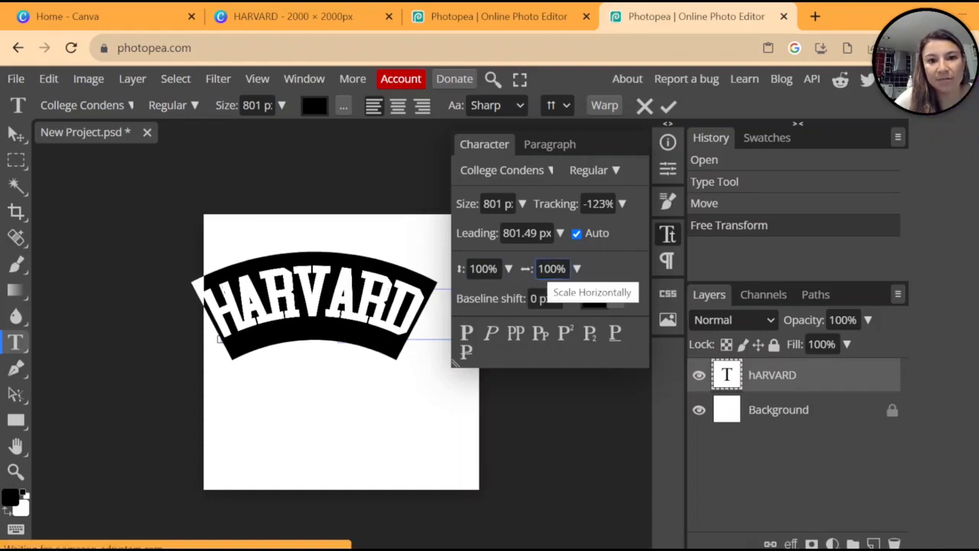
{"action": "left_click", "coordinate": [578, 274]}
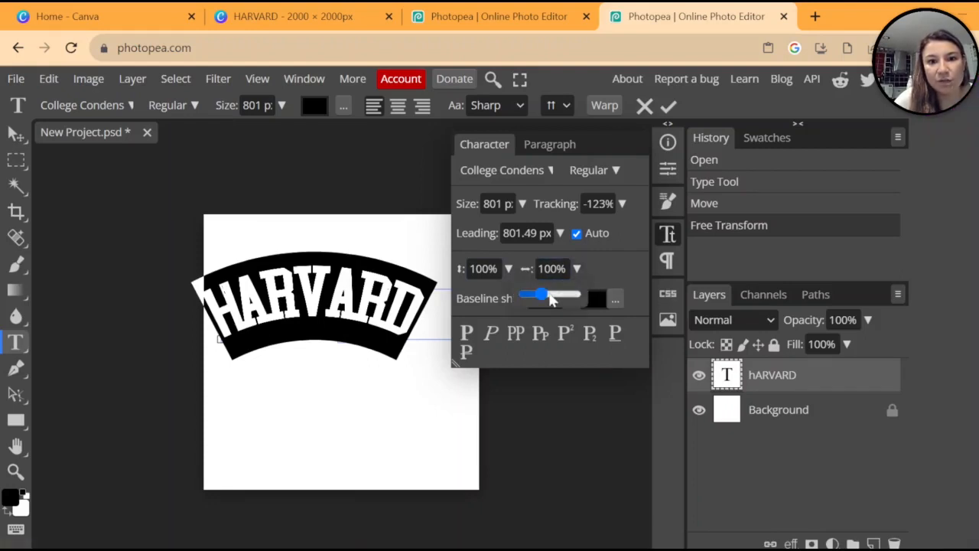
{"action": "left_click_drag", "start_coordinate": [545, 301], "coordinate": [535, 302]}
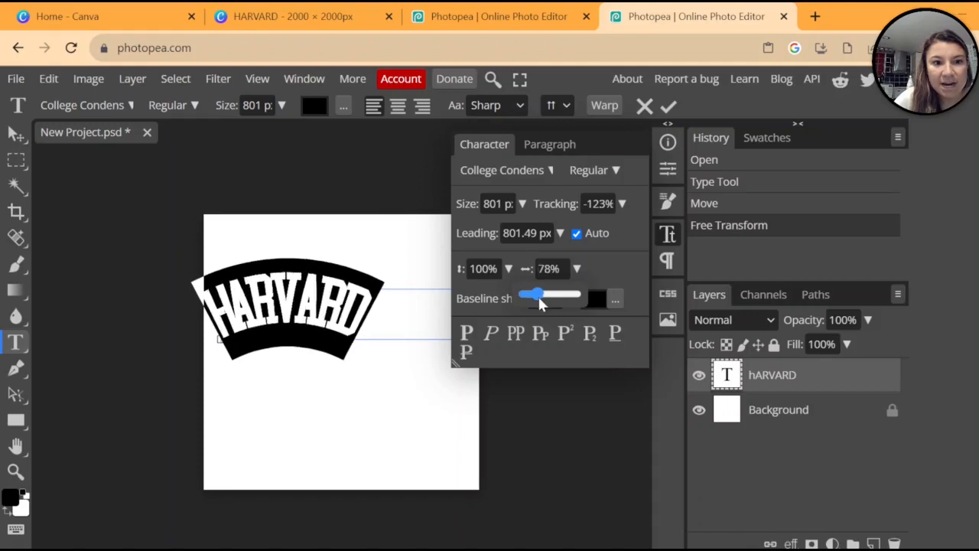
{"action": "mouse_move", "coordinate": [540, 304]}
{"action": "left_mouse_down"}
{"action": "mouse_move", "coordinate": [579, 312]}
{"action": "mouse_move", "coordinate": [539, 305]}
{"action": "left_mouse_up"}
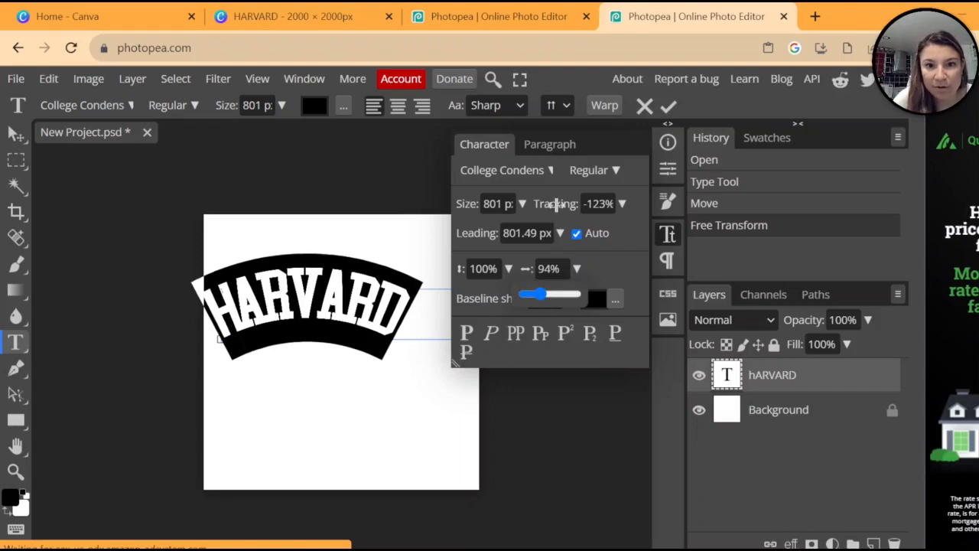
- Set the HARVARD text's tracking to -31% and its vertical scale to 114%
{"action": "left_click_drag", "start_coordinate": [565, 203], "coordinate": [555, 203]}
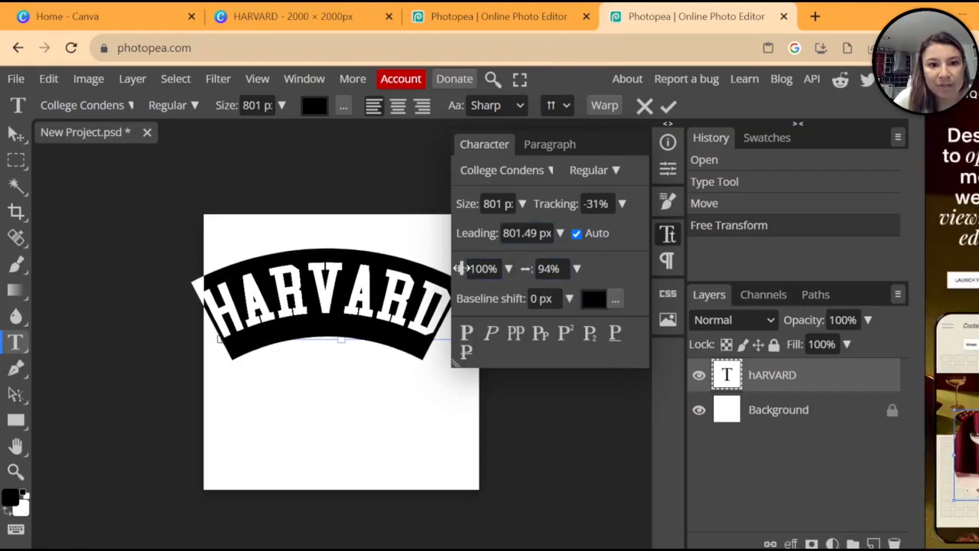
{"action": "left_click_drag", "start_coordinate": [459, 268], "coordinate": [479, 301]}
{"action": "left_click", "coordinate": [508, 268]}
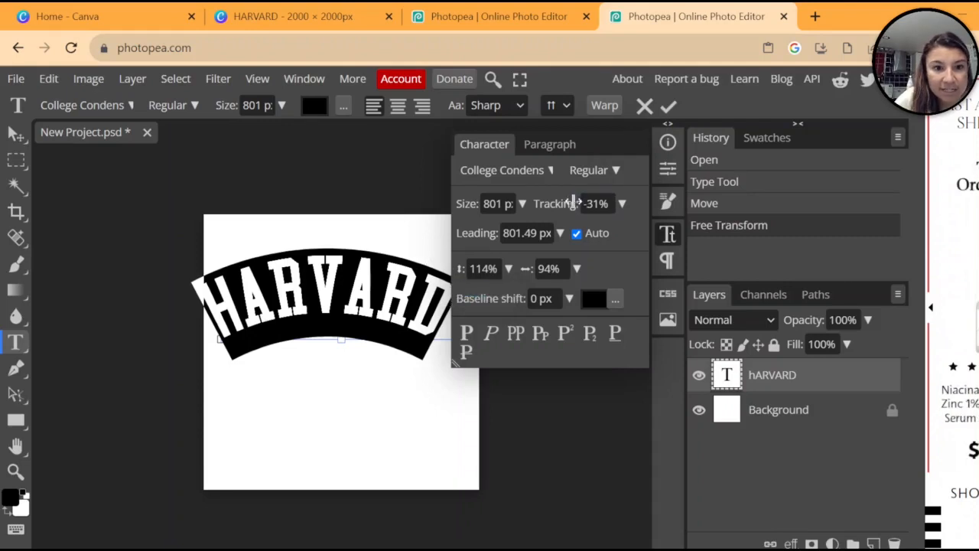
{"action": "left_click_drag", "start_coordinate": [573, 203], "coordinate": [574, 200]}
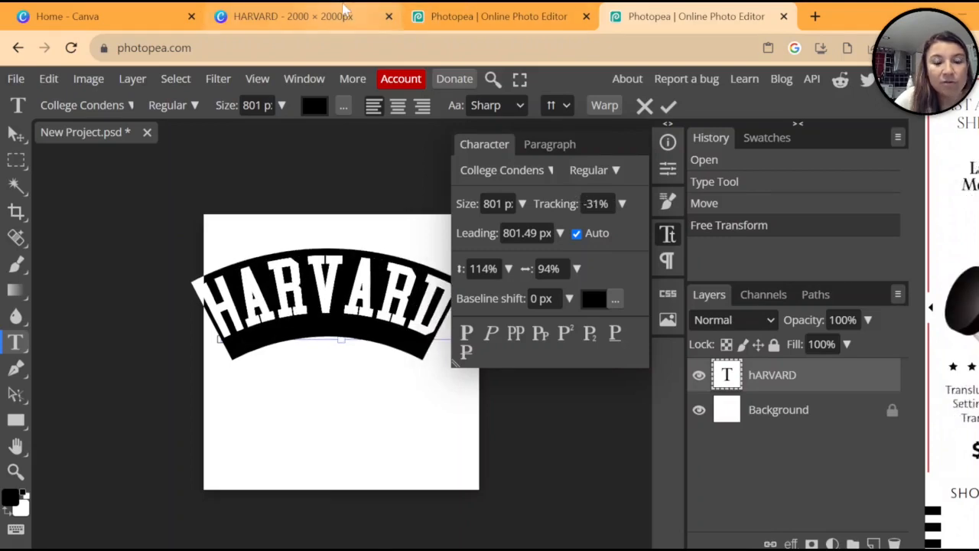
- Check the HARVARD lettering on Canva's page 2 for reference and set the Photopea text's vertical scale to 126%
{"action": "left_click", "coordinate": [344, 14]}
{"action": "scroll", "coordinate": [721, 321], "scroll_direction": "down", "scroll_amount": 3}
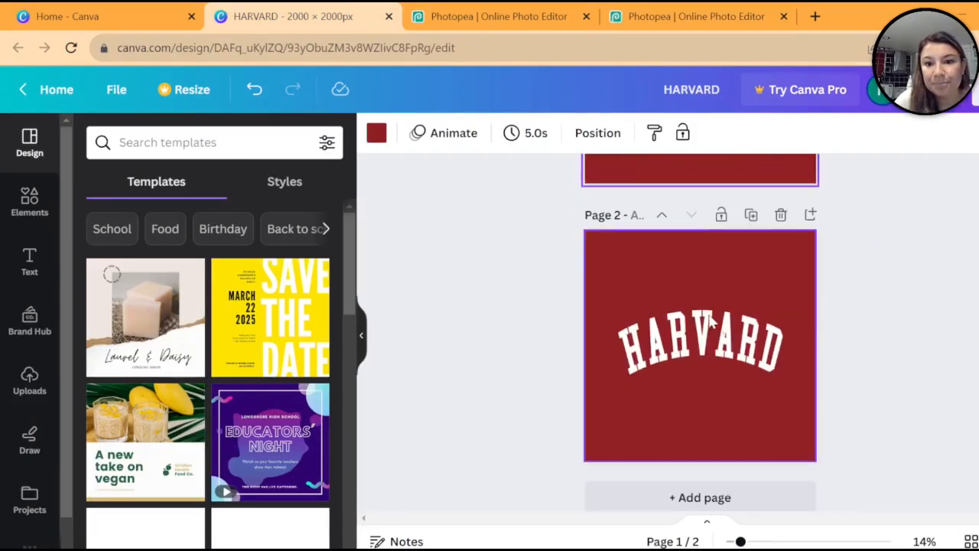
{"action": "left_click", "coordinate": [627, 10]}
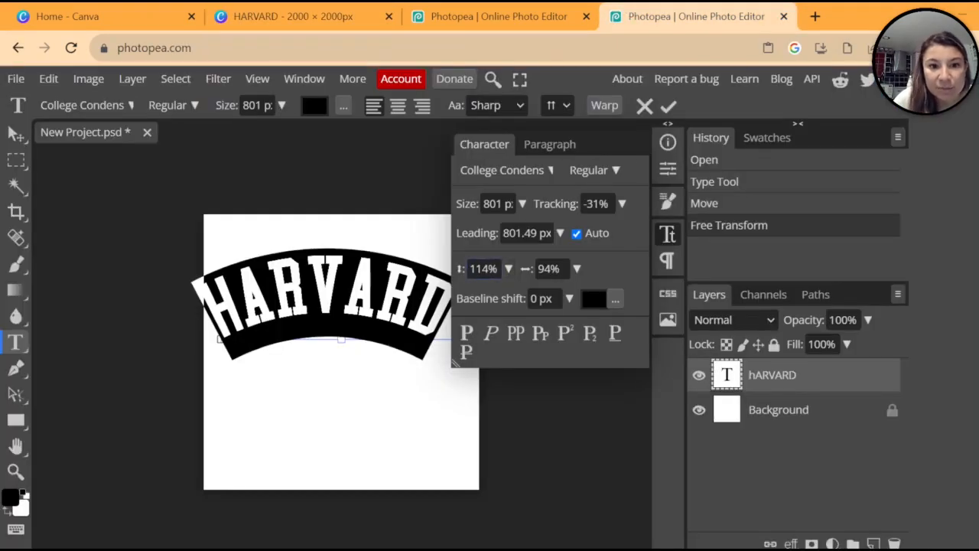
{"action": "left_click_drag", "start_coordinate": [460, 269], "coordinate": [464, 269]}
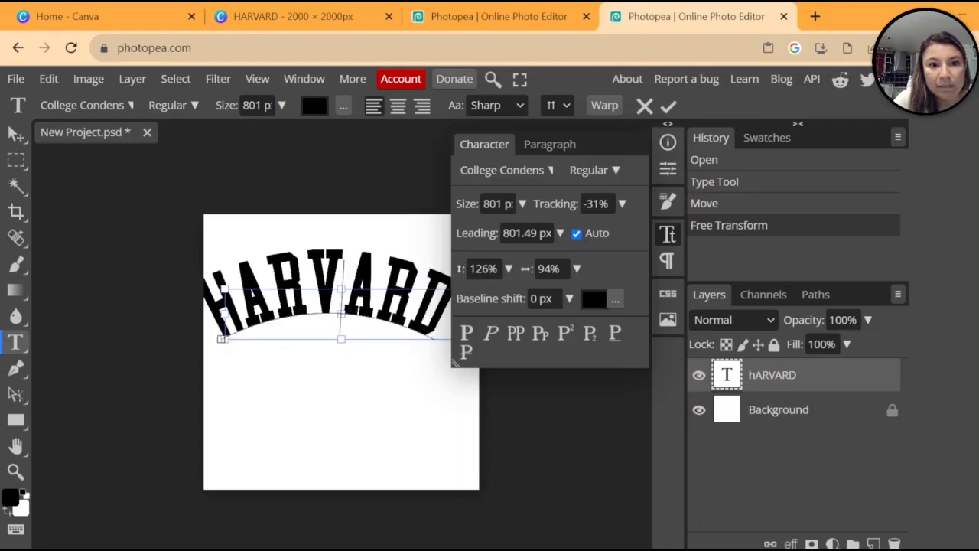
{"action": "left_click", "coordinate": [759, 394]}
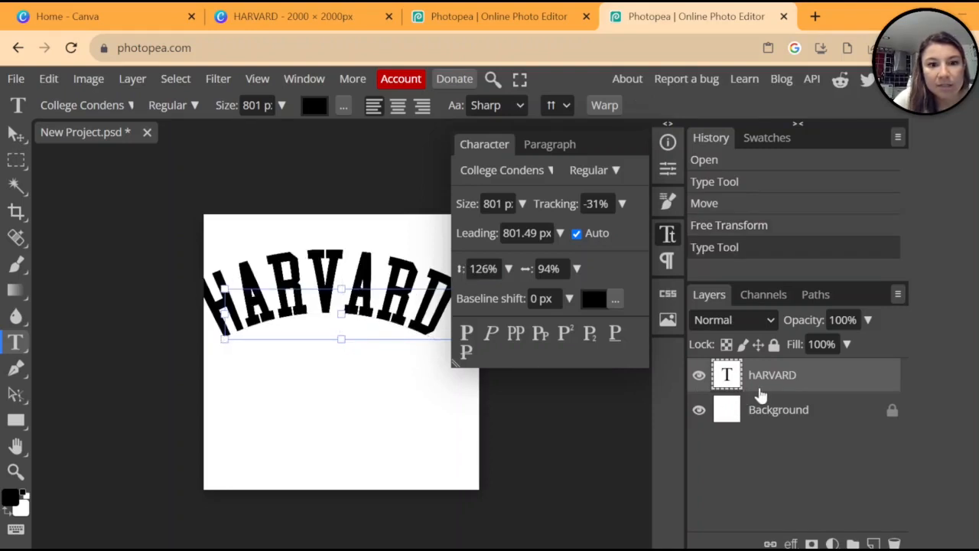
- Close the Character settings and move the arched HARVARD text to the horizontal centre of the white canvas
{"action": "double_click", "coordinate": [727, 374]}
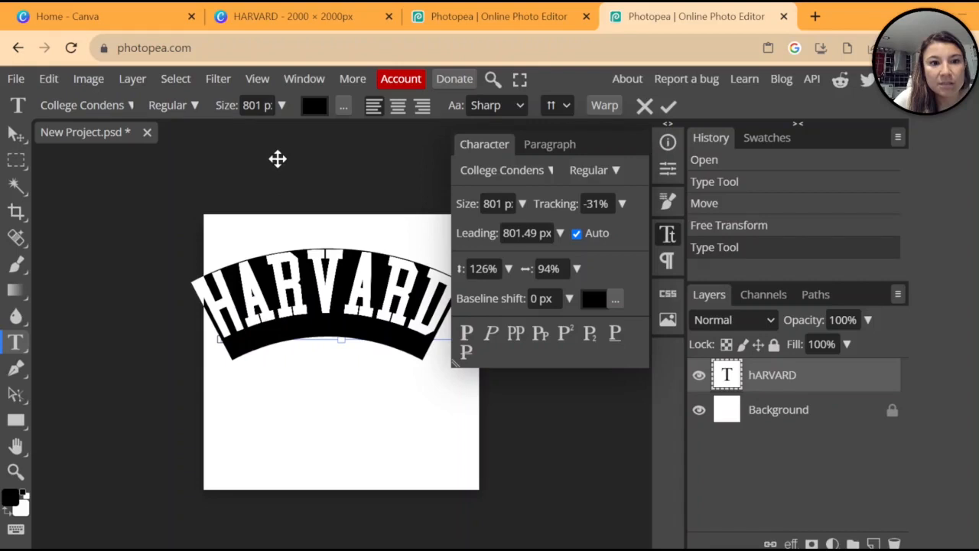
{"action": "left_click", "coordinate": [668, 233]}
{"action": "left_click", "coordinate": [378, 301]}
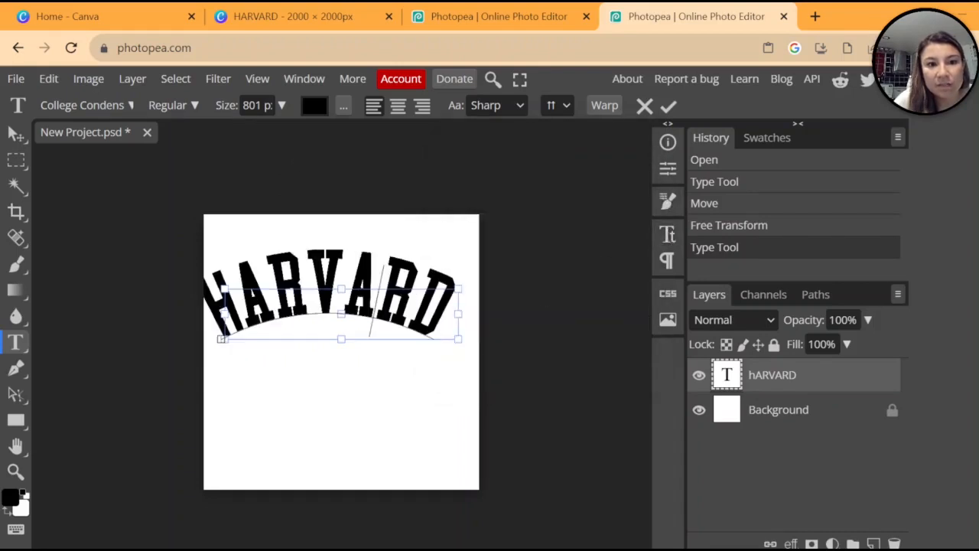
{"action": "left_click", "coordinate": [22, 135]}
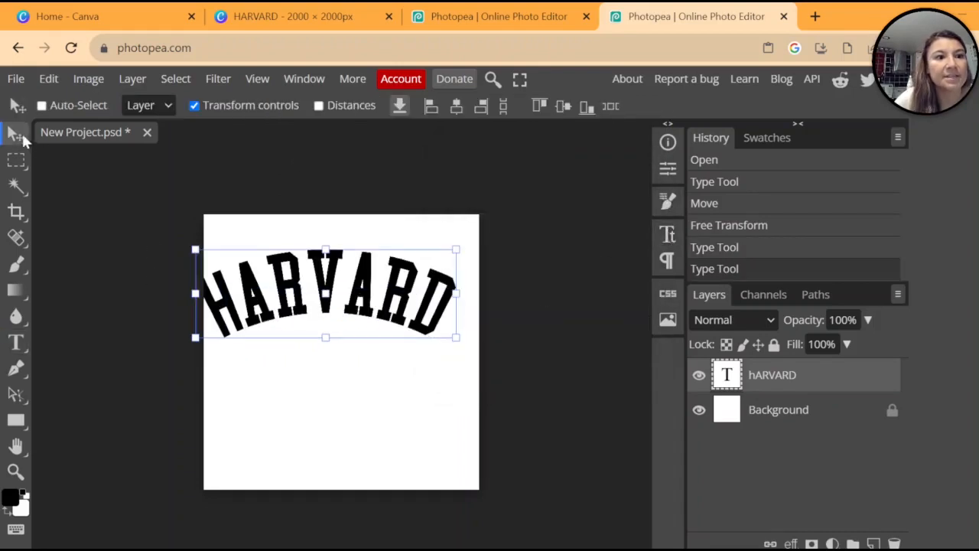
{"action": "left_click_drag", "start_coordinate": [246, 299], "coordinate": [263, 309]}
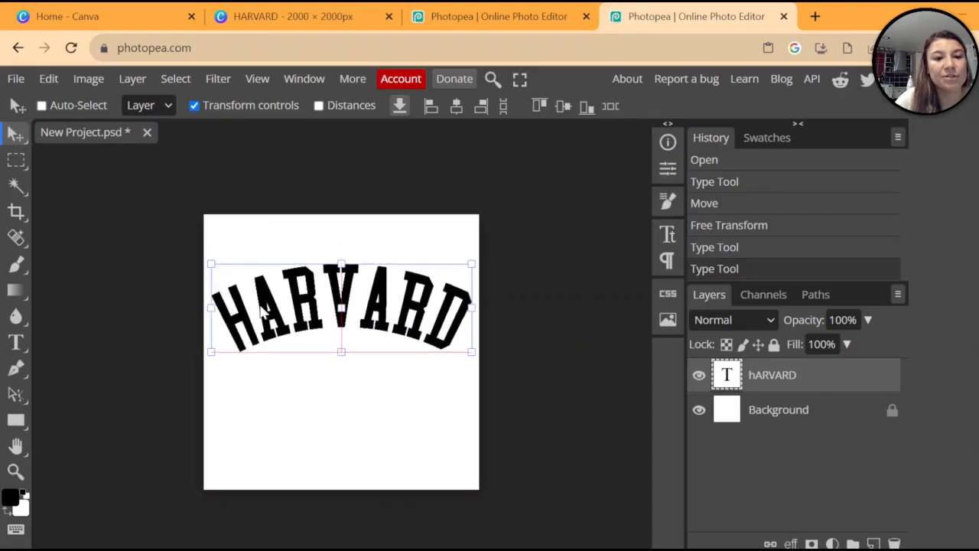
- Show the HARVARD text without its letters highlighted and compare it with the white lettering in the collegiate template project
{"action": "left_click", "coordinate": [779, 409]}
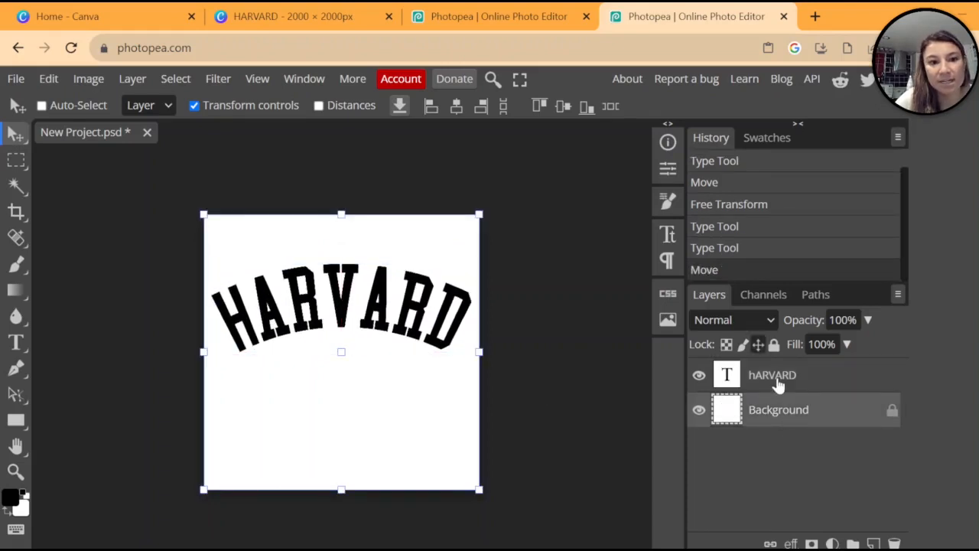
{"action": "left_click", "coordinate": [777, 385]}
{"action": "left_click", "coordinate": [794, 427]}
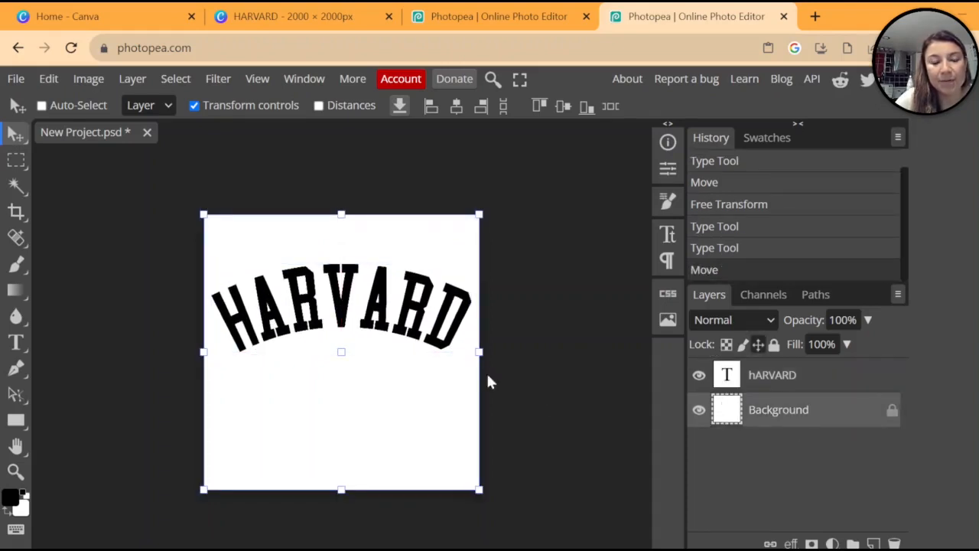
{"action": "double_click", "coordinate": [405, 320]}
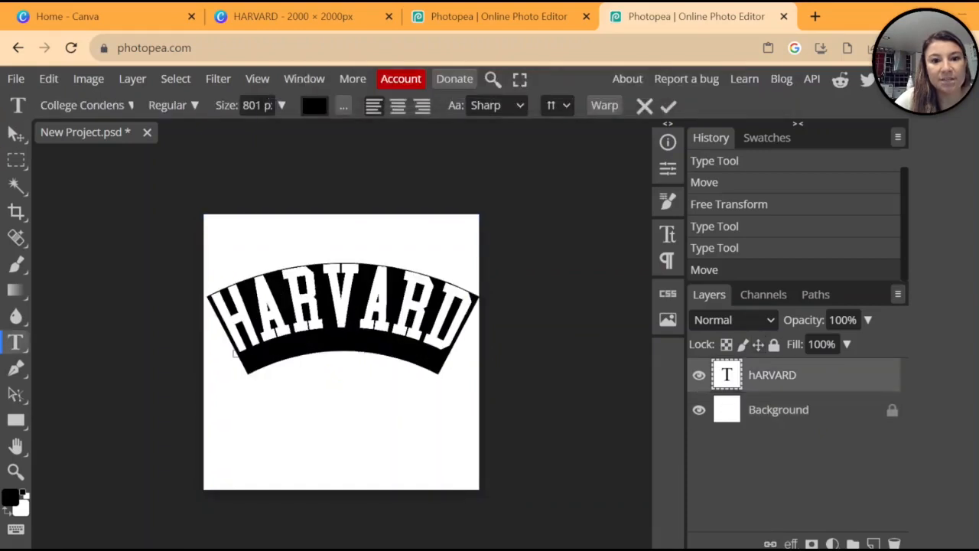
{"action": "left_click", "coordinate": [236, 353]}
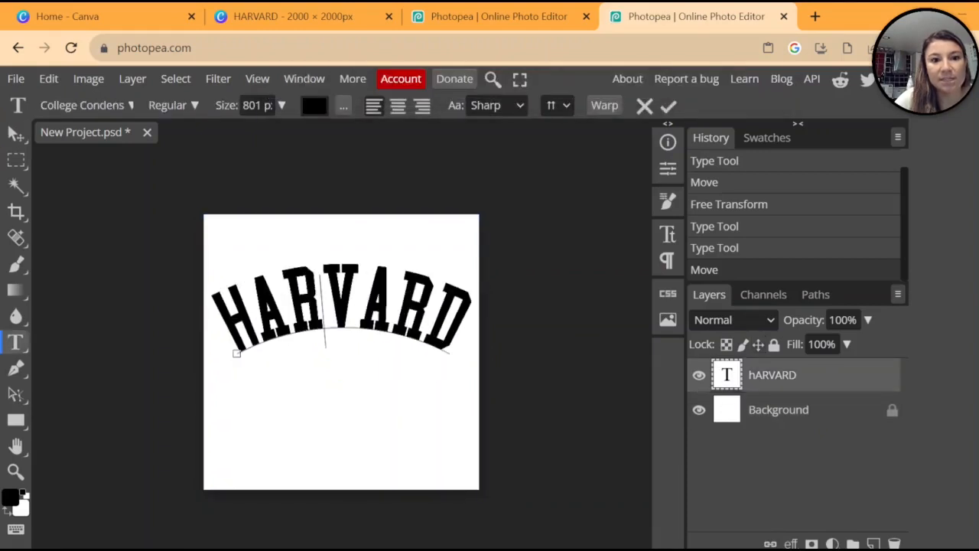
{"action": "left_click", "coordinate": [483, 21]}
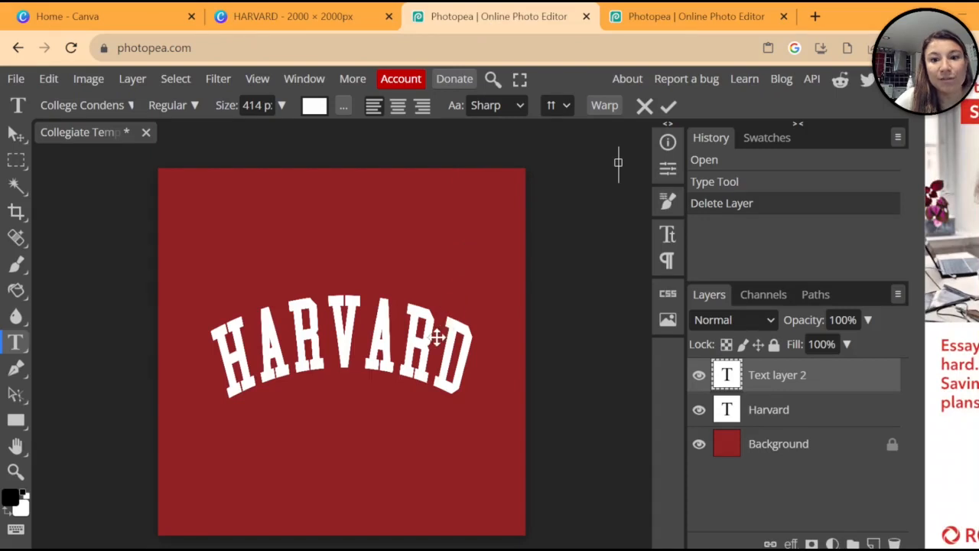
{"action": "left_click", "coordinate": [656, 20]}
{"action": "left_click", "coordinate": [504, 24]}
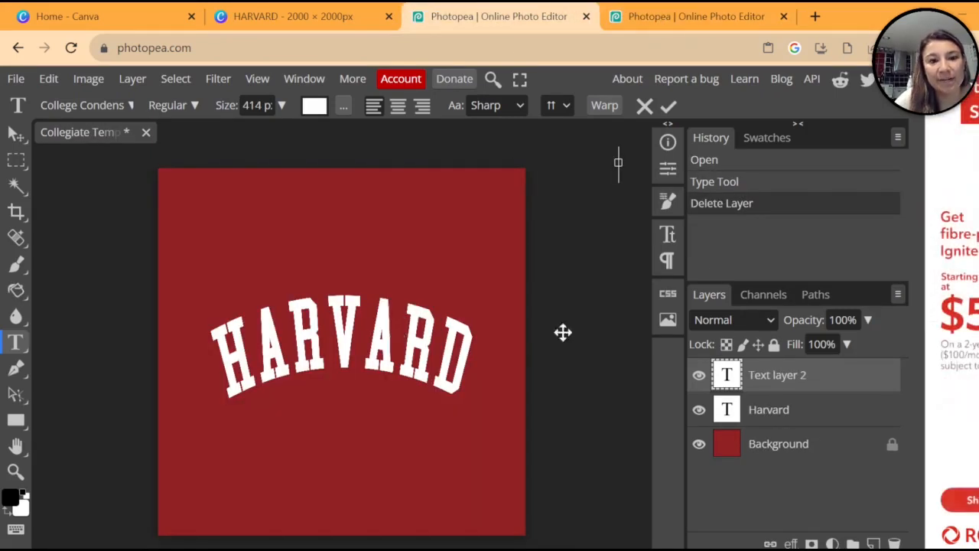
- Commit the empty text layer in the collegiate template and select the Harvard layer
{"action": "left_click", "coordinate": [758, 423]}
{"action": "left_click", "coordinate": [754, 443]}
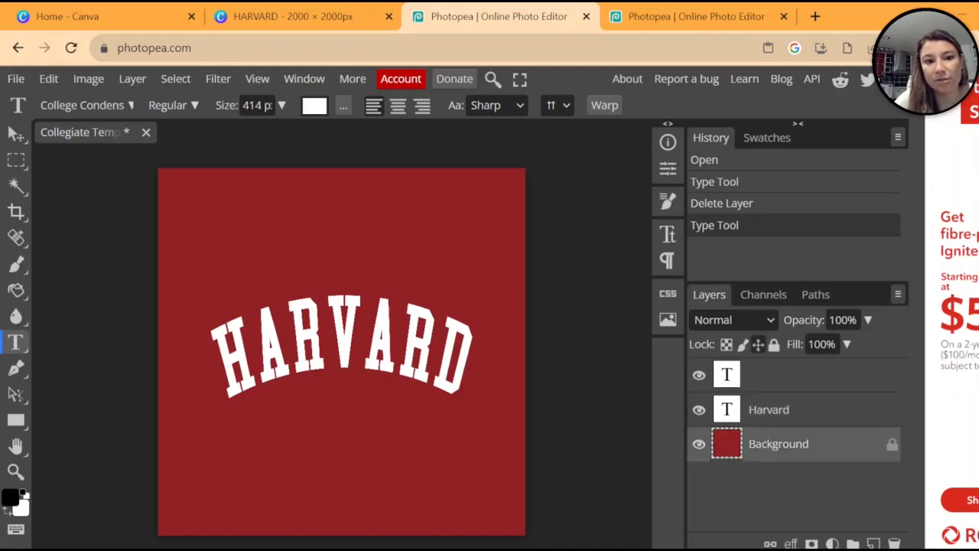
{"action": "left_click", "coordinate": [817, 413]}
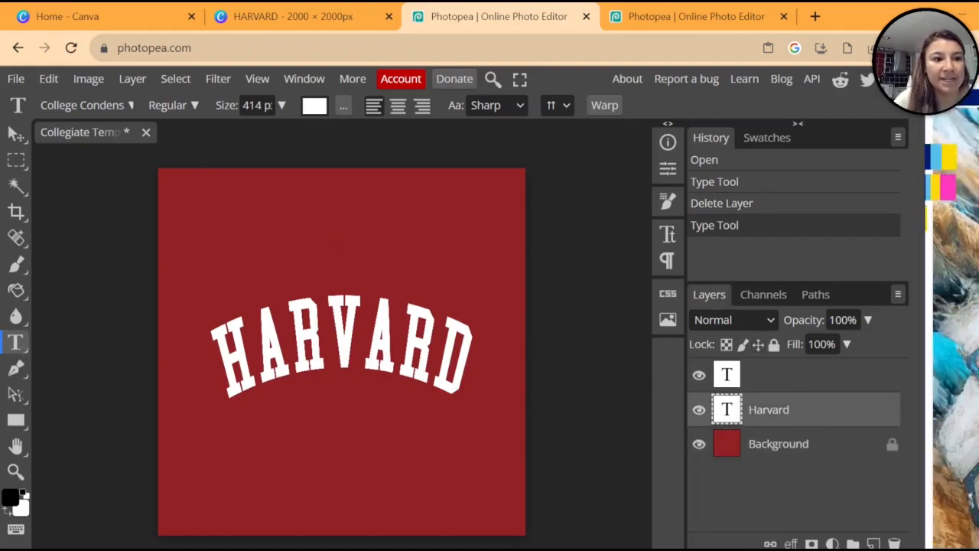
- Try YALE as the wording of the arched text on the Harvard layer and erase those letters again
{"action": "double_click", "coordinate": [223, 398]}
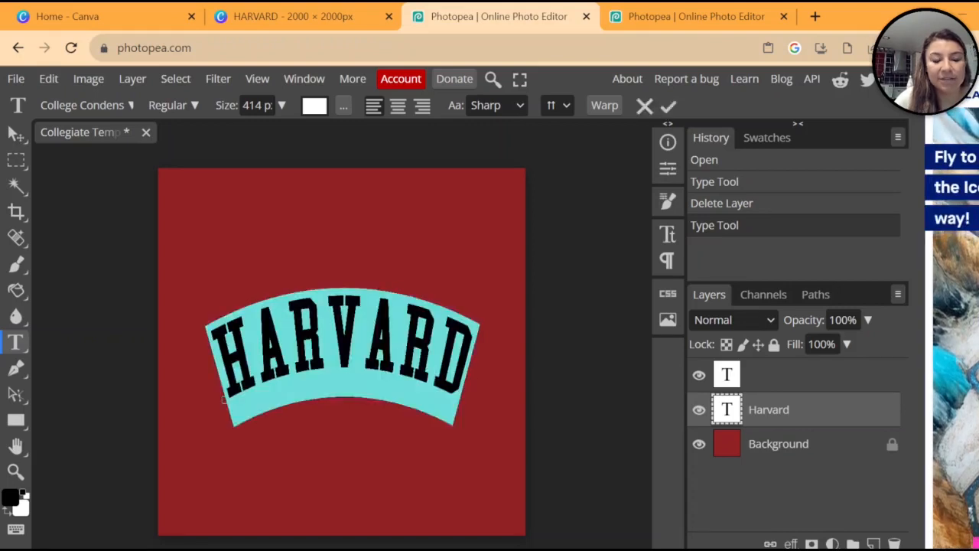
{"action": "type", "text": "YALE"}
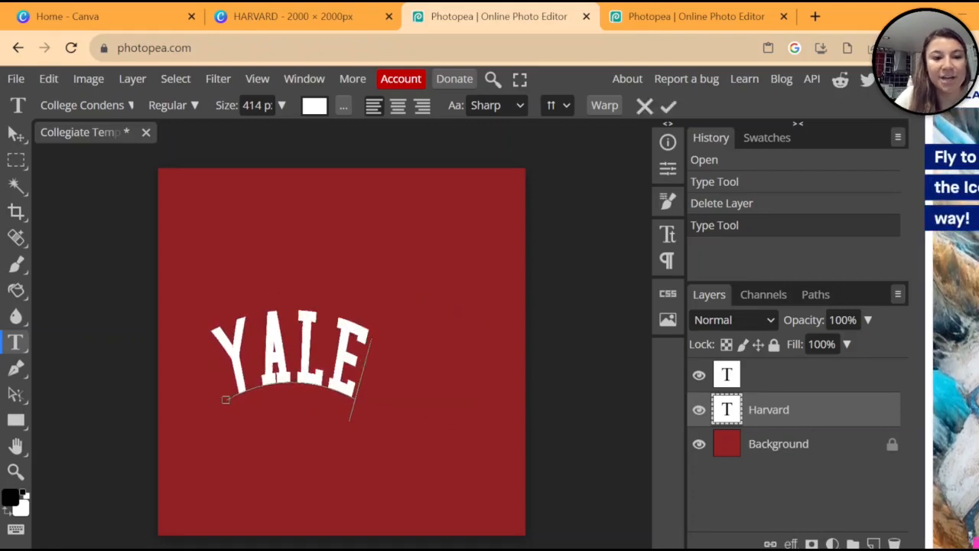
{"action": "key", "text": "BackSpace"}
{"action": "key", "text": "BackSpace"}
{"action": "key", "text": "BackSpace"}
{"action": "key", "text": "BackSpace"}
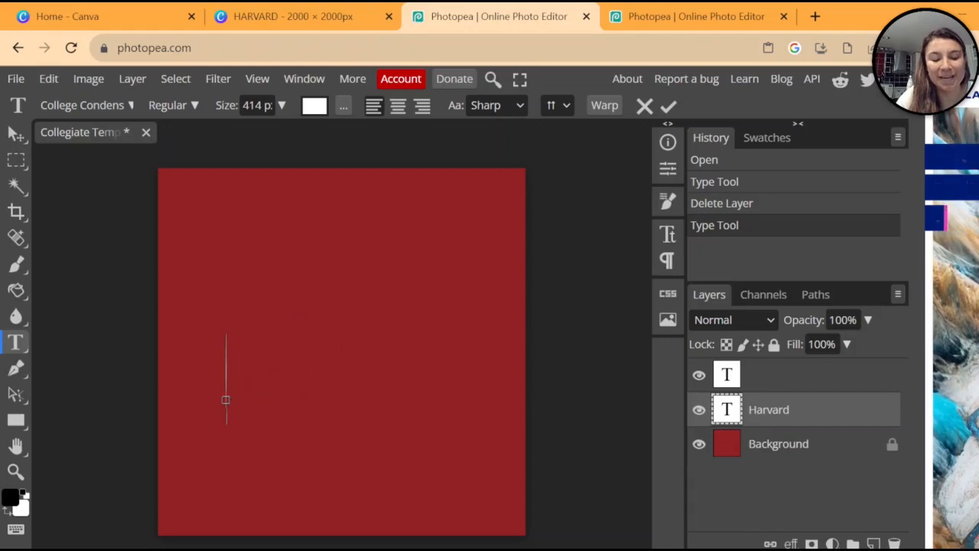
- Enter BELWOOD as the wording of the arched text and commit the edit, keeping the Harvard layer selected
{"action": "type", "text": "BEL"}
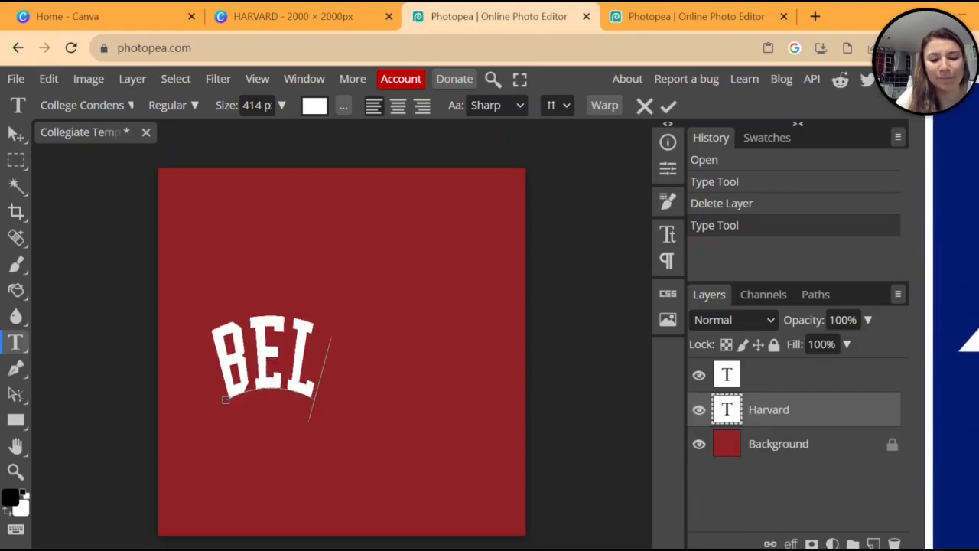
{"action": "type", "text": "WOOD"}
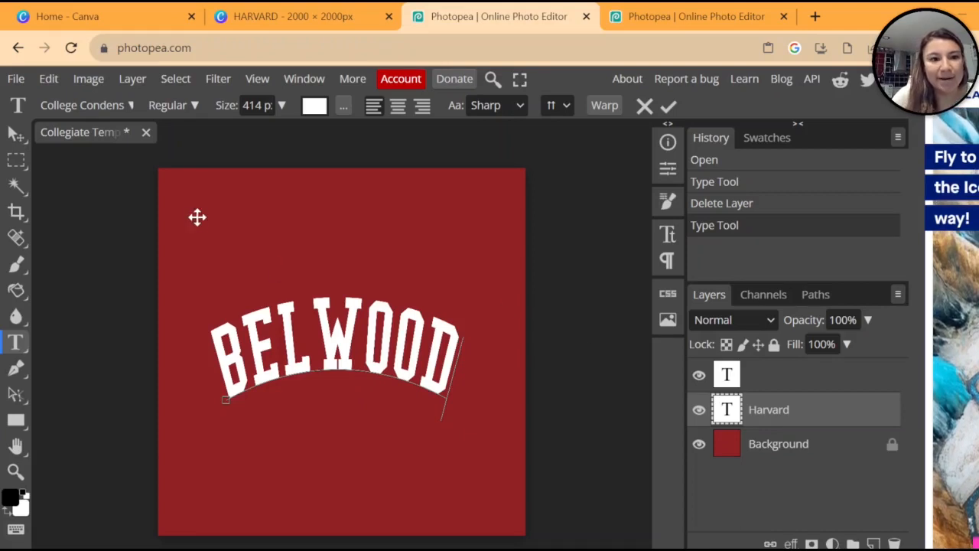
{"action": "left_click", "coordinate": [804, 453]}
{"action": "left_click", "coordinate": [787, 420]}
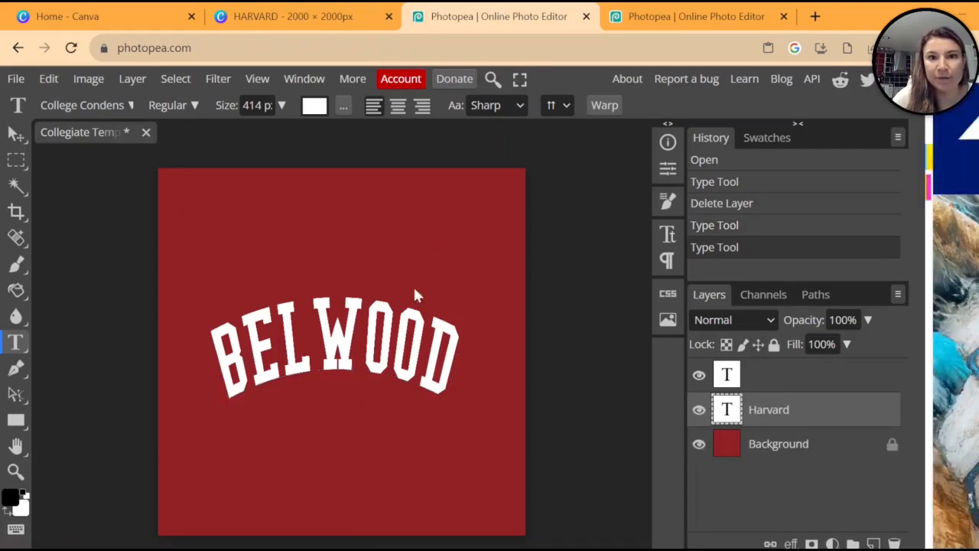
- Replace the whole arched BELWOOD wording with HARVARD and commit the edit by selecting the Background layer
{"action": "double_click", "coordinate": [339, 358]}
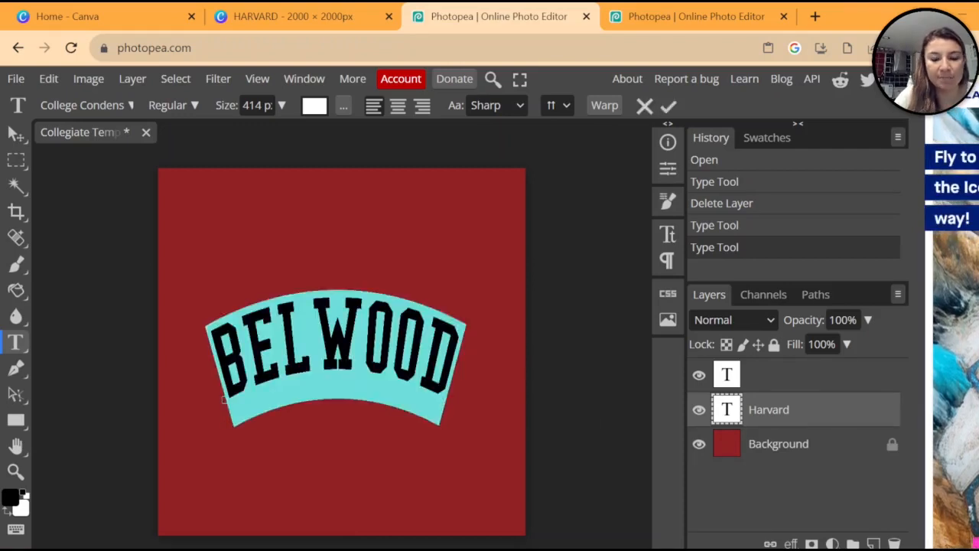
{"action": "type", "text": "HARVARD"}
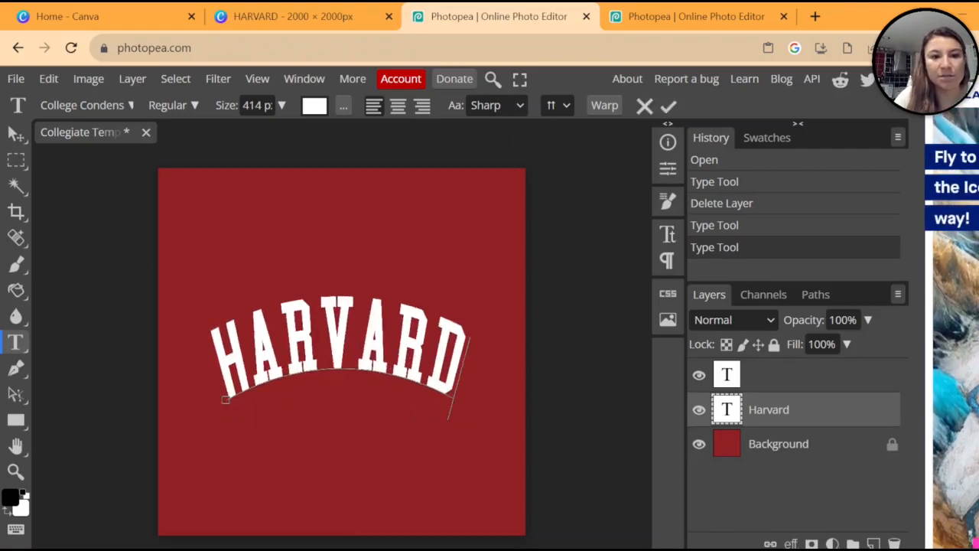
{"action": "left_click", "coordinate": [812, 457]}
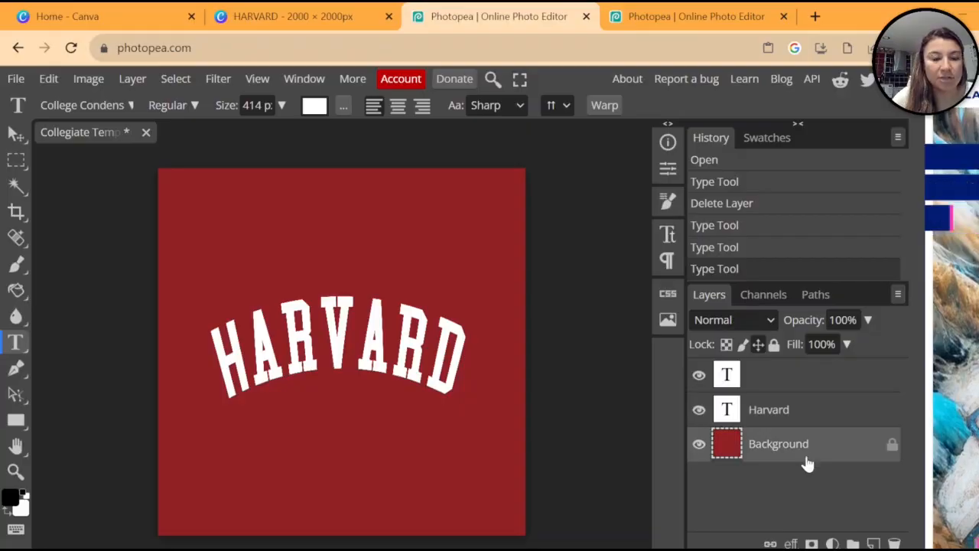